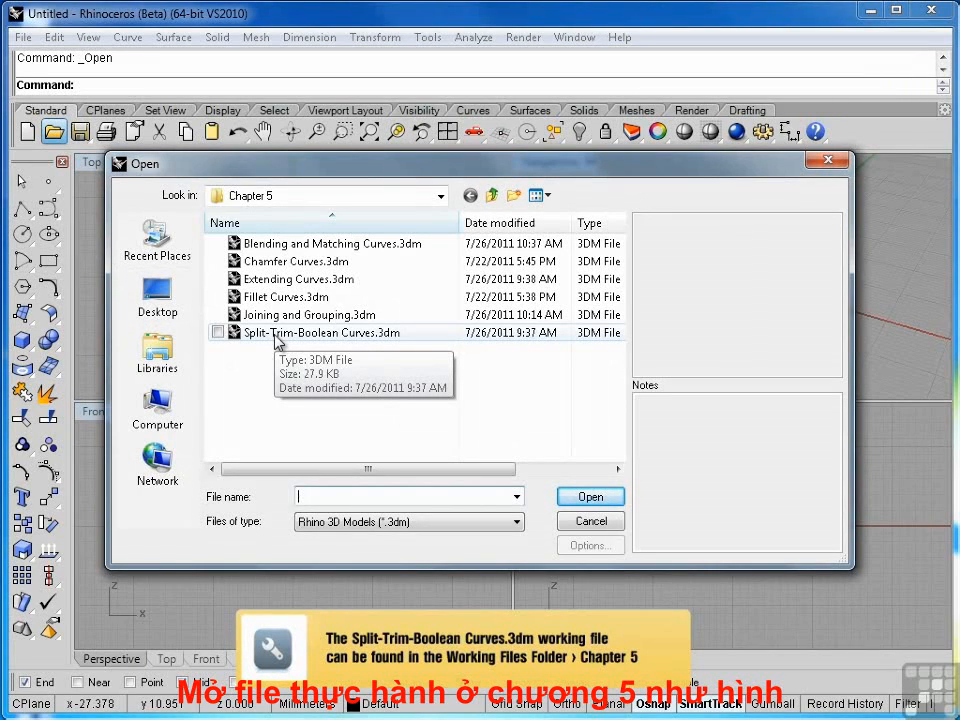
# - Open the file Split-Trim-Boolean Curves.3dm from the Chapter 5 folder
pyautogui.doubleClick(278, 335)
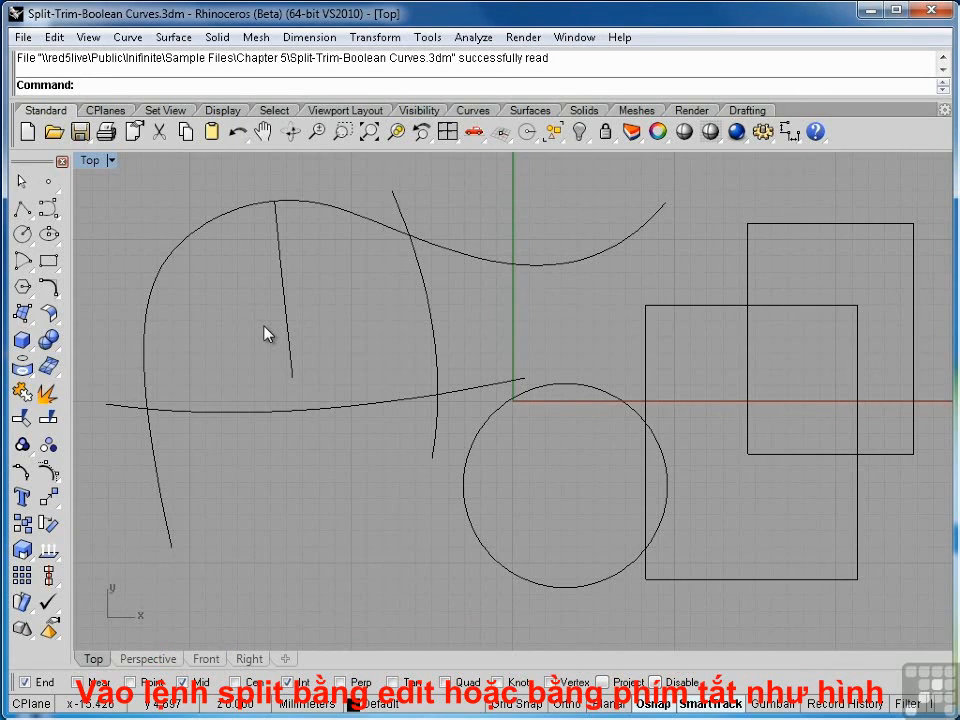
pyautogui.hotkey('ctrl', 'shift', 's')
pyautogui.press('Escape')
pyautogui.click(54, 37)
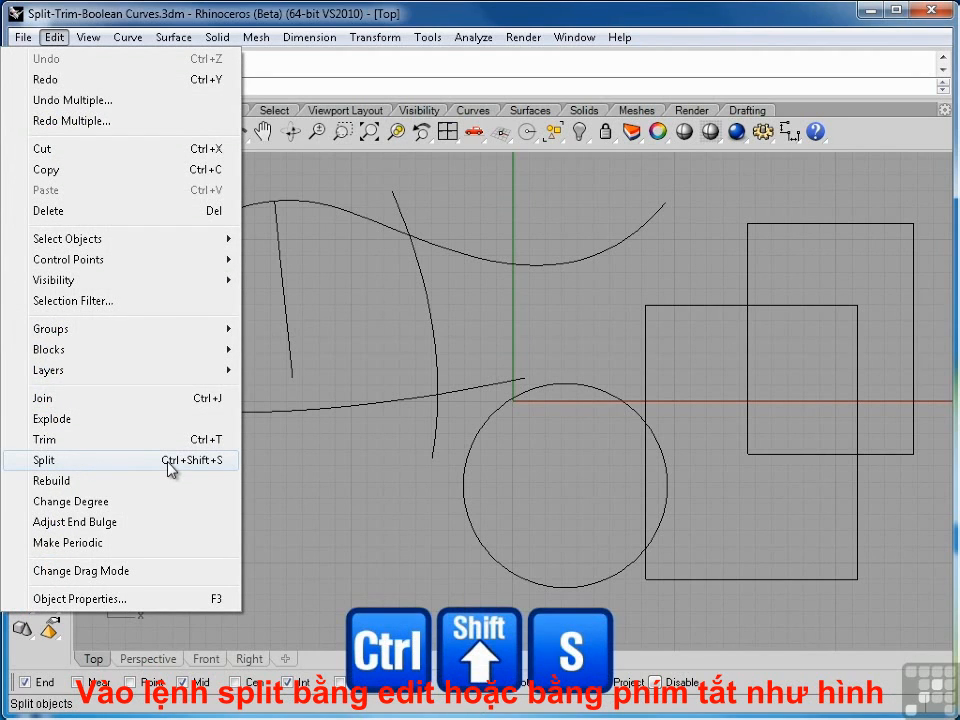
pyautogui.press('Escape')
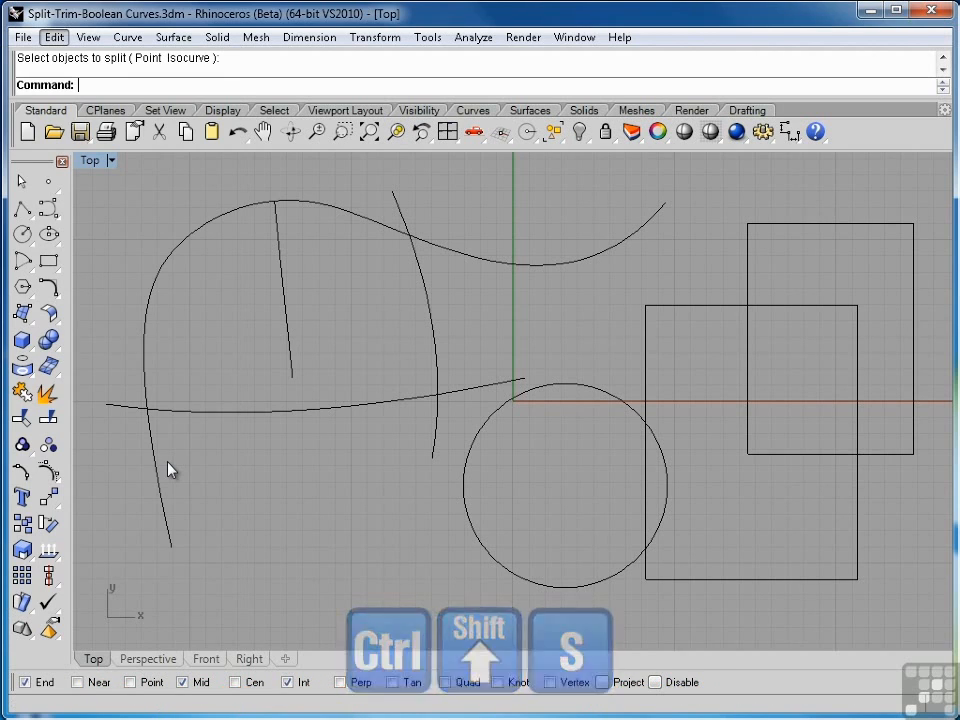
# - Split the long freeform curve using the steep curve that crosses its right half, and check the pieces on both sides of the cut
pyautogui.click(50, 420)
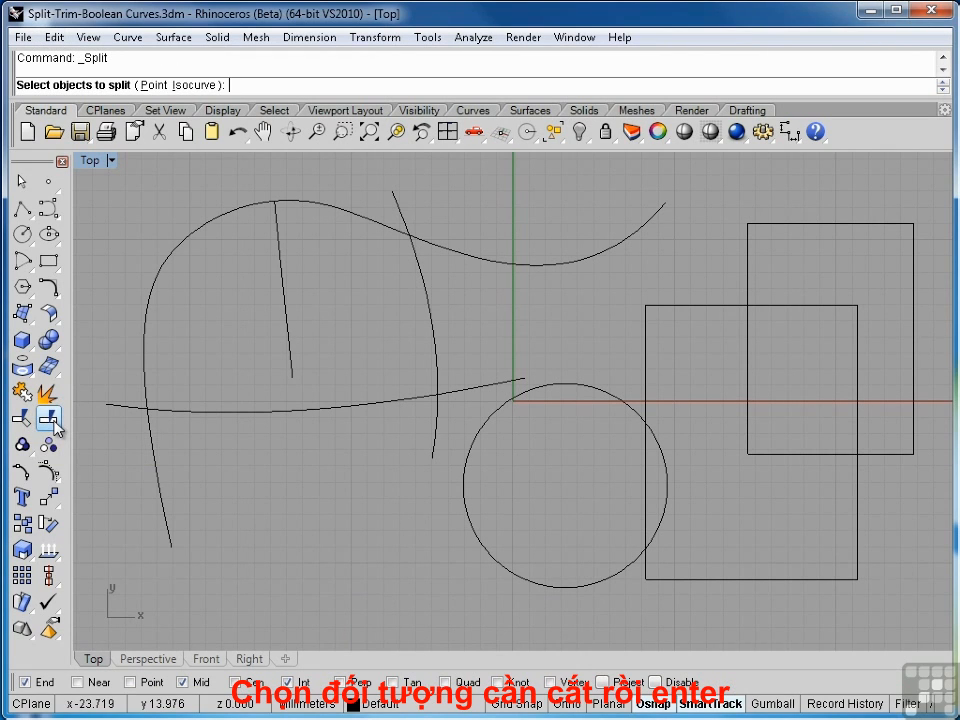
pyautogui.click(151, 438)
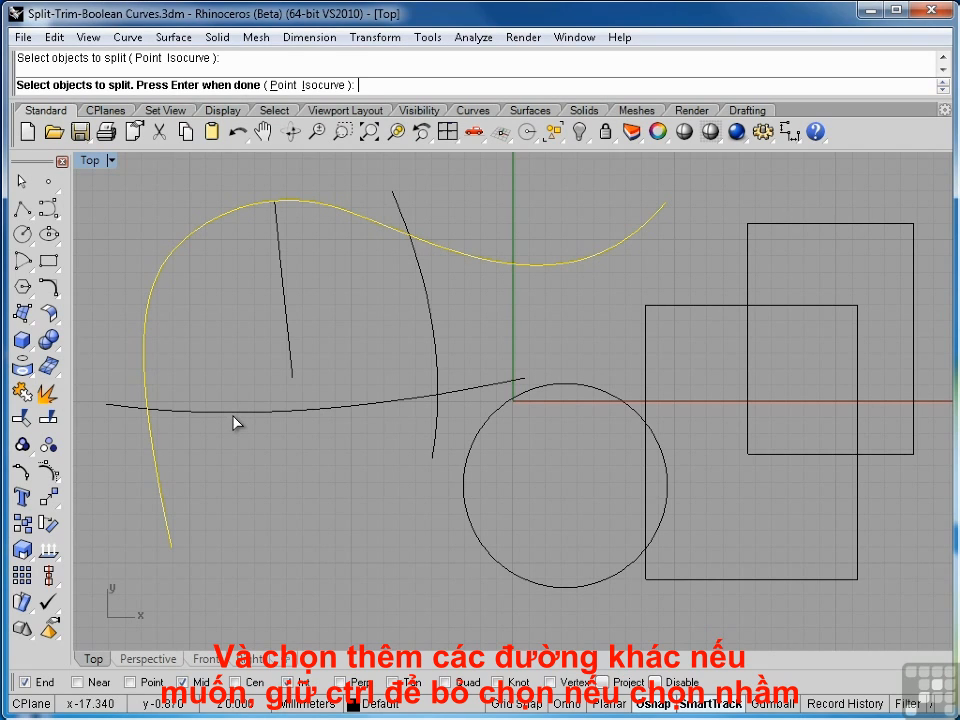
pyautogui.click(456, 390)
pyautogui.click(437, 376)
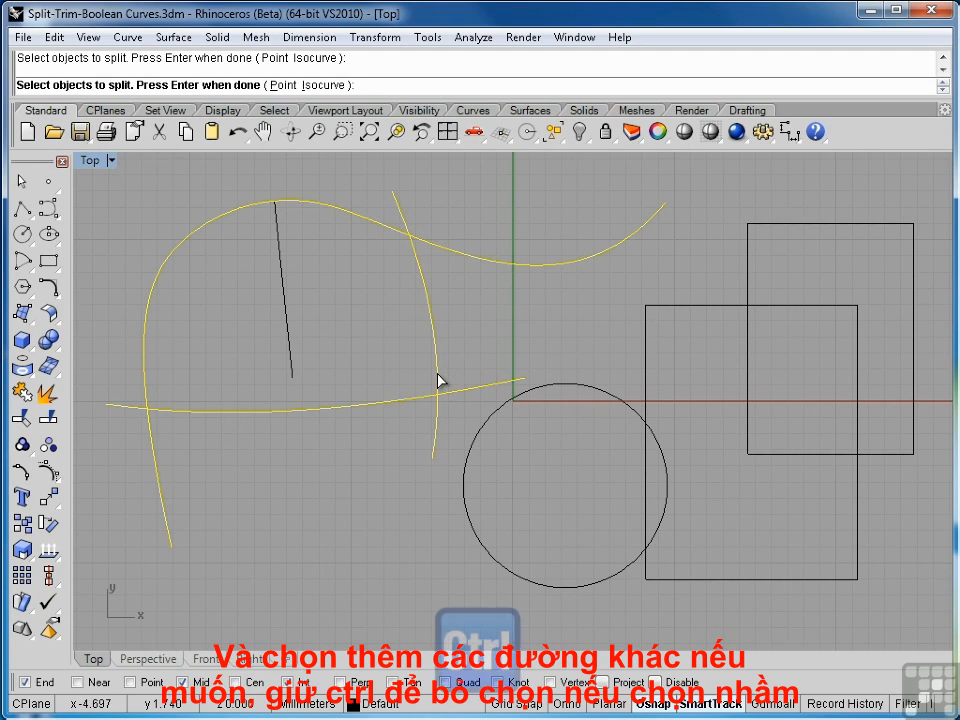
pyautogui.keyDown('ctrl'); pyautogui.click(438, 378); pyautogui.keyUp('ctrl')
pyautogui.keyDown('ctrl'); pyautogui.click(448, 390); pyautogui.keyUp('ctrl')
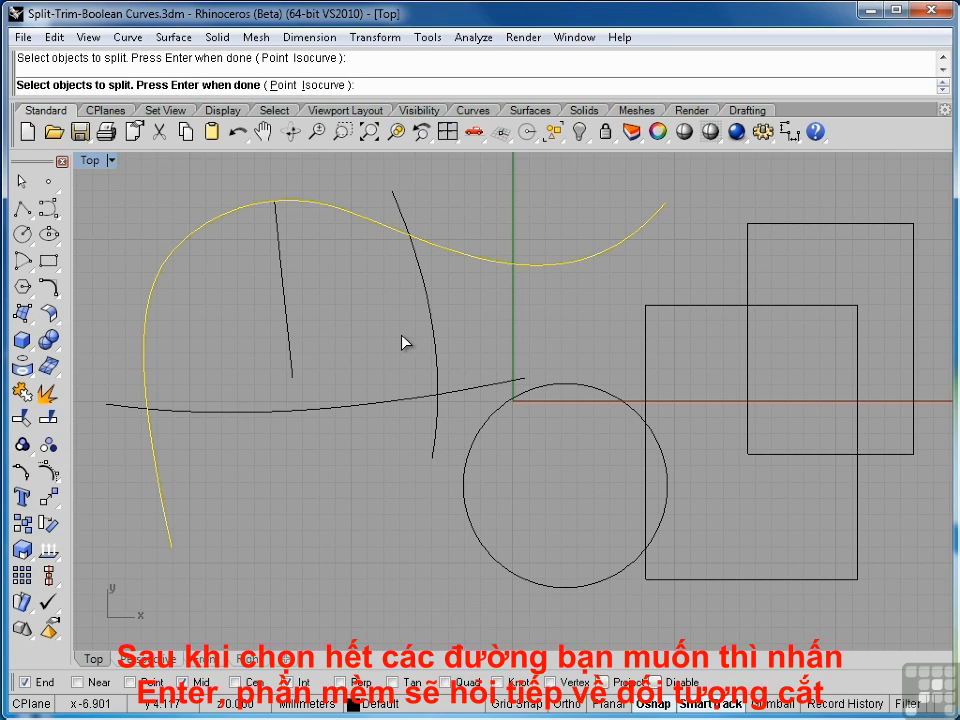
pyautogui.press('Return')
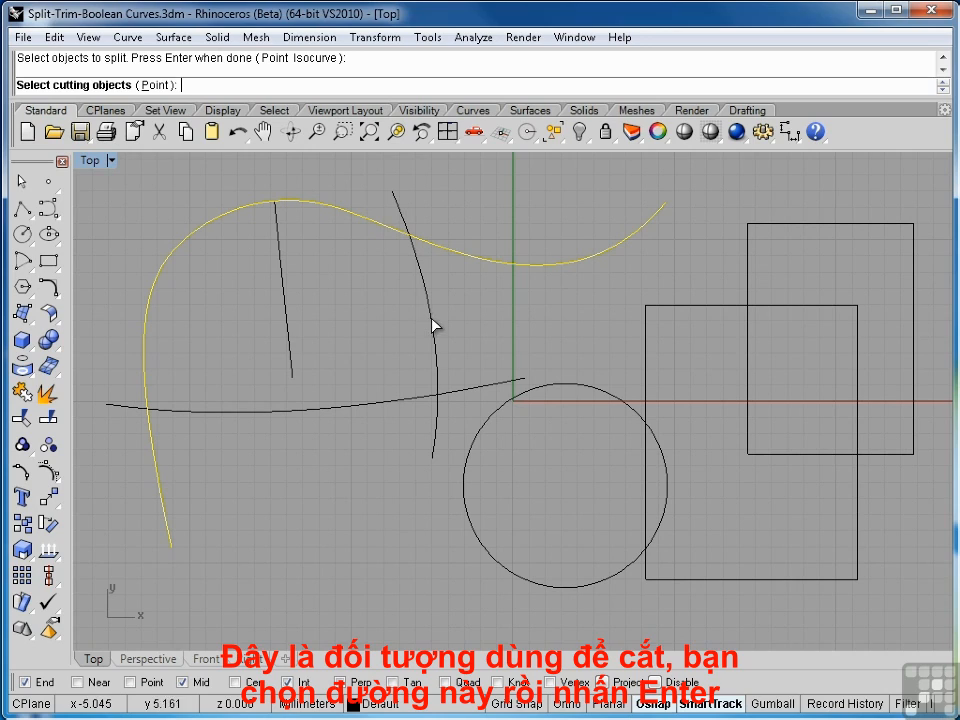
pyautogui.click(433, 322)
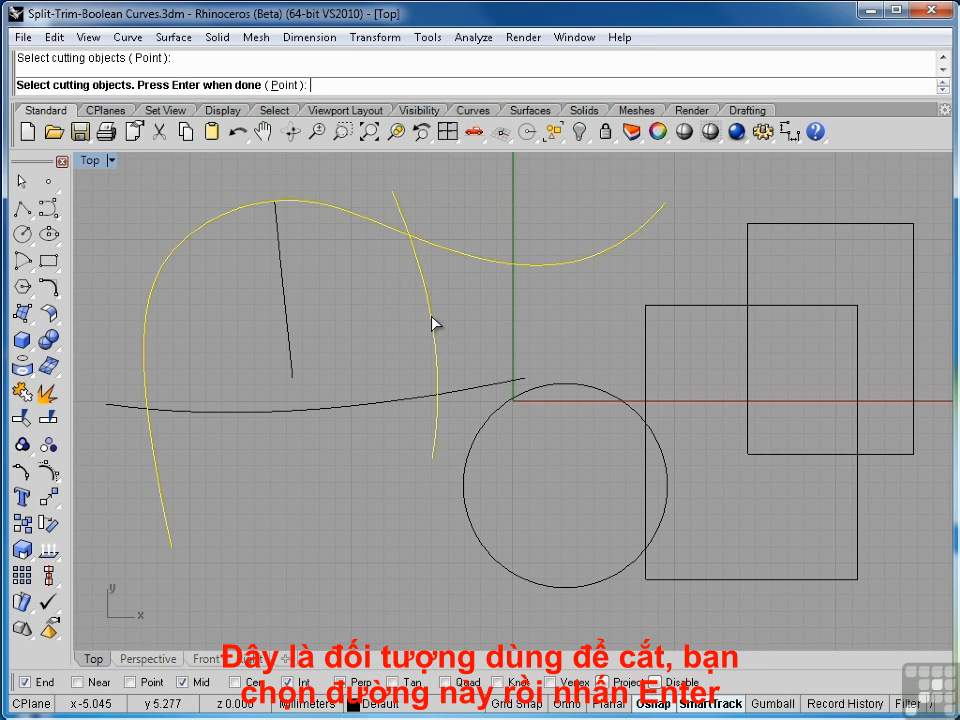
pyautogui.press('Return')
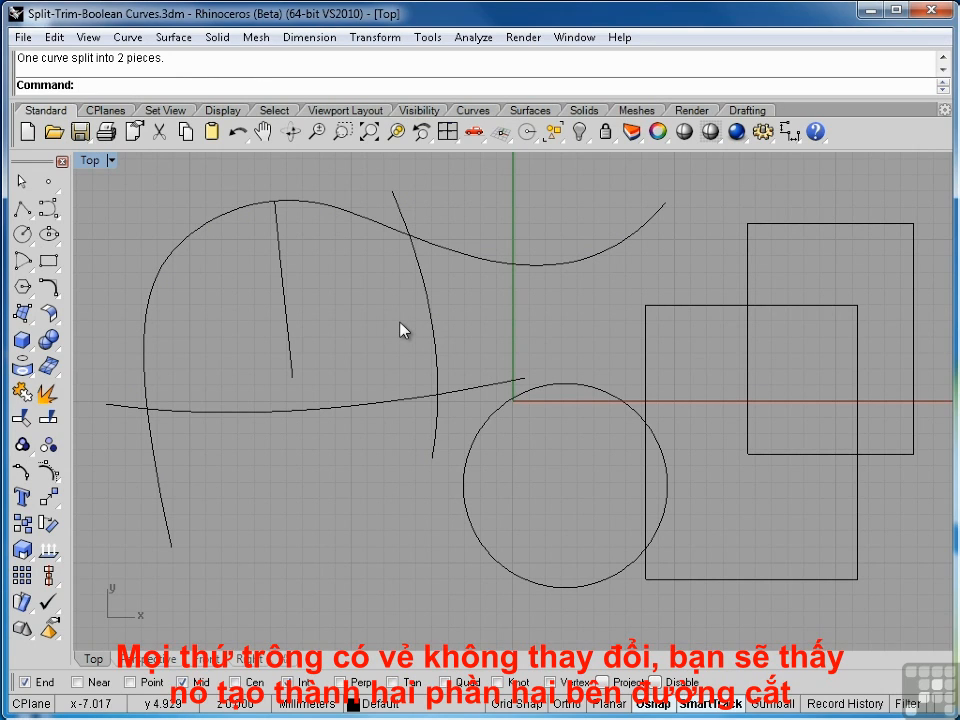
pyautogui.click(393, 236)
pyautogui.click(422, 243)
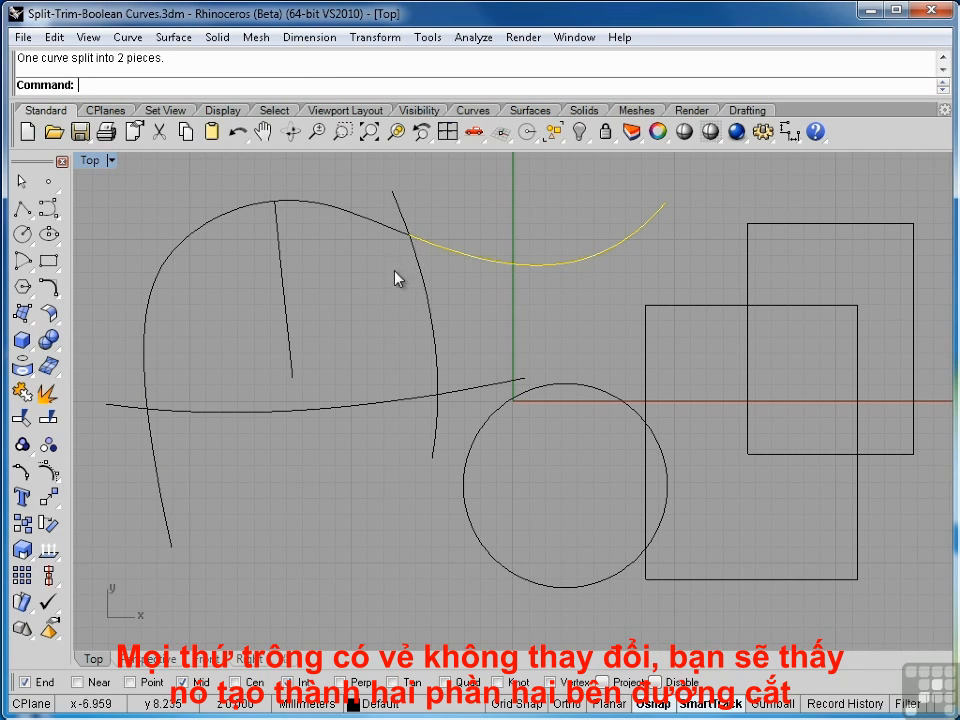
pyautogui.press('Escape')
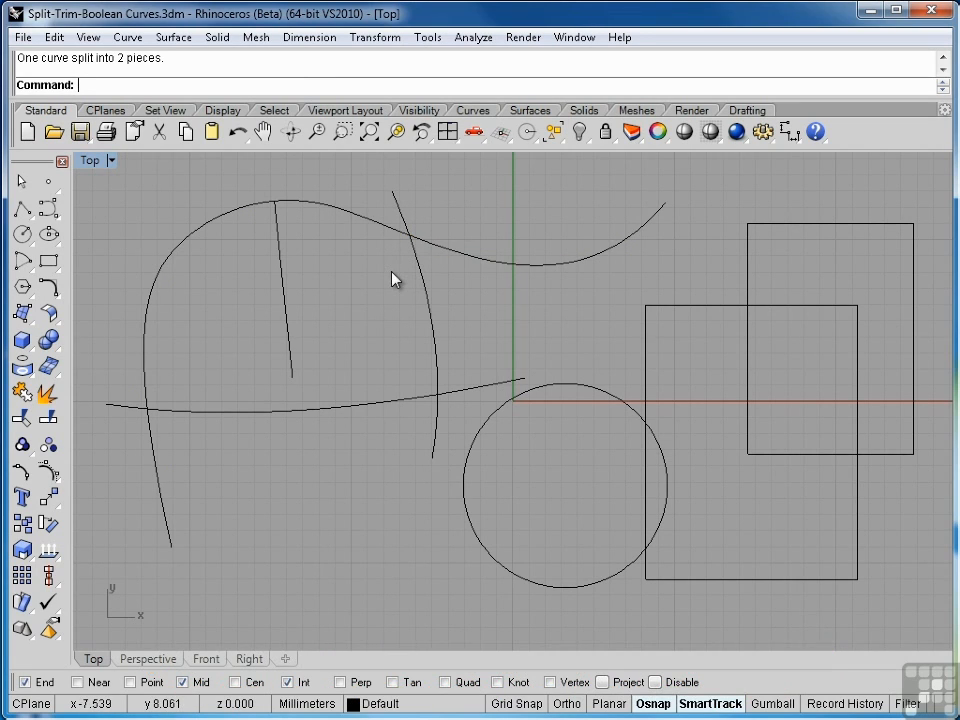
# - Split the longer left piece of the freeform curve with the short straight line touching its crest, and check both resulting pieces
pyautogui.click(337, 208)
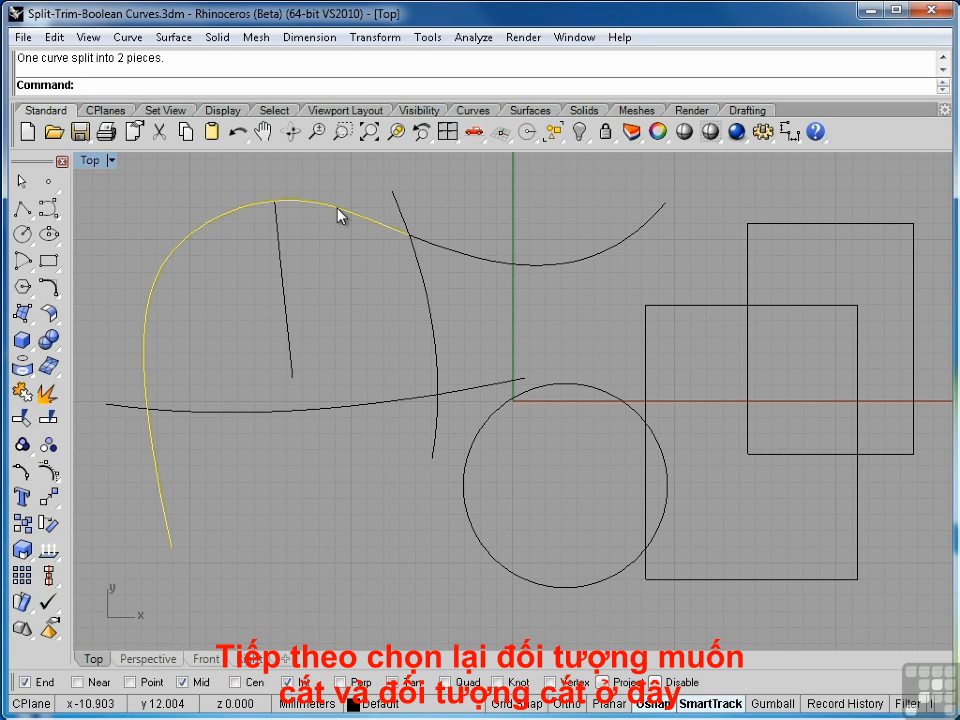
pyautogui.press('Return')
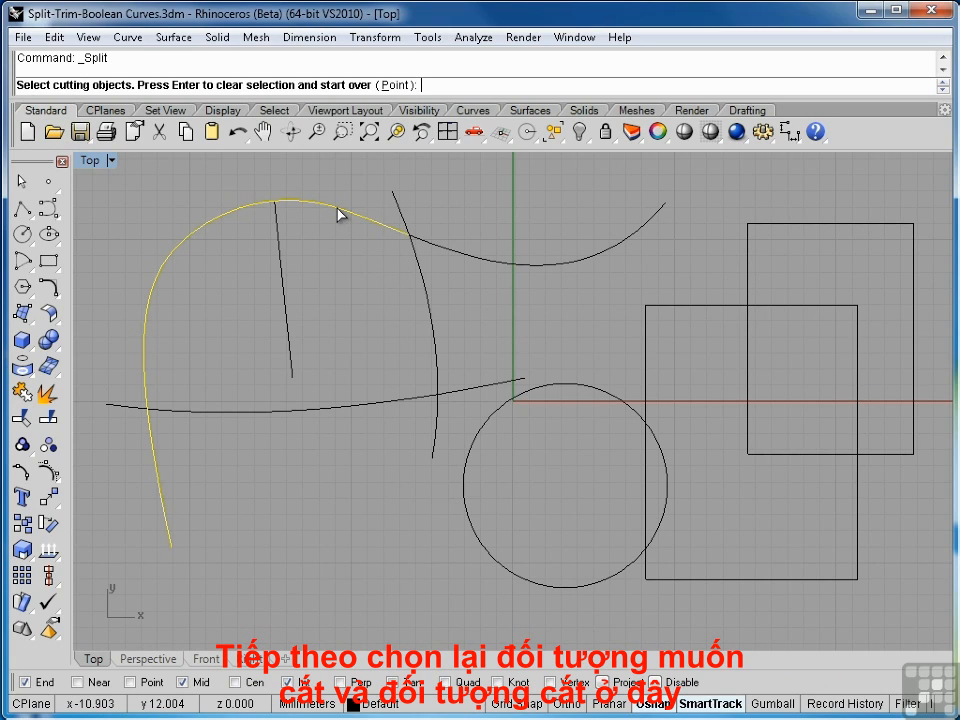
pyautogui.click(279, 233)
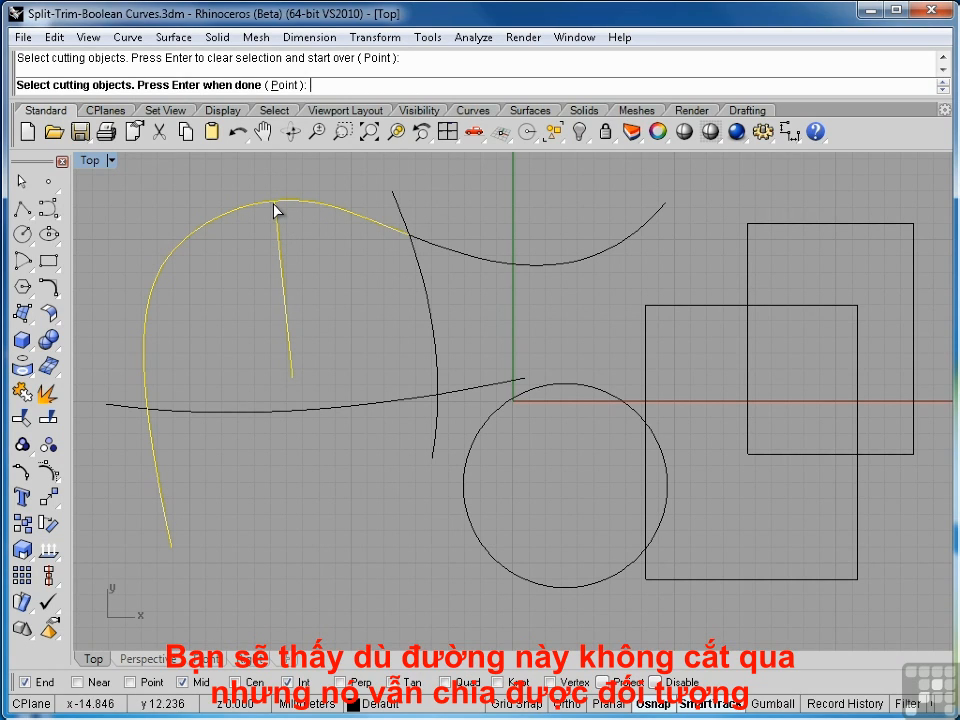
pyautogui.press('Return')
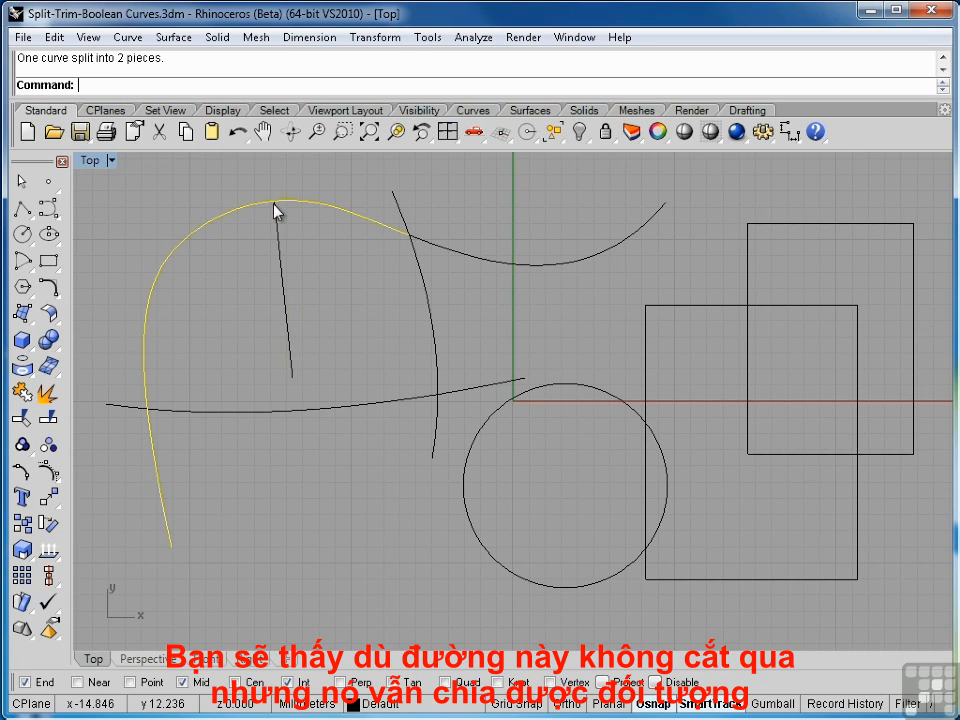
pyautogui.click(294, 206)
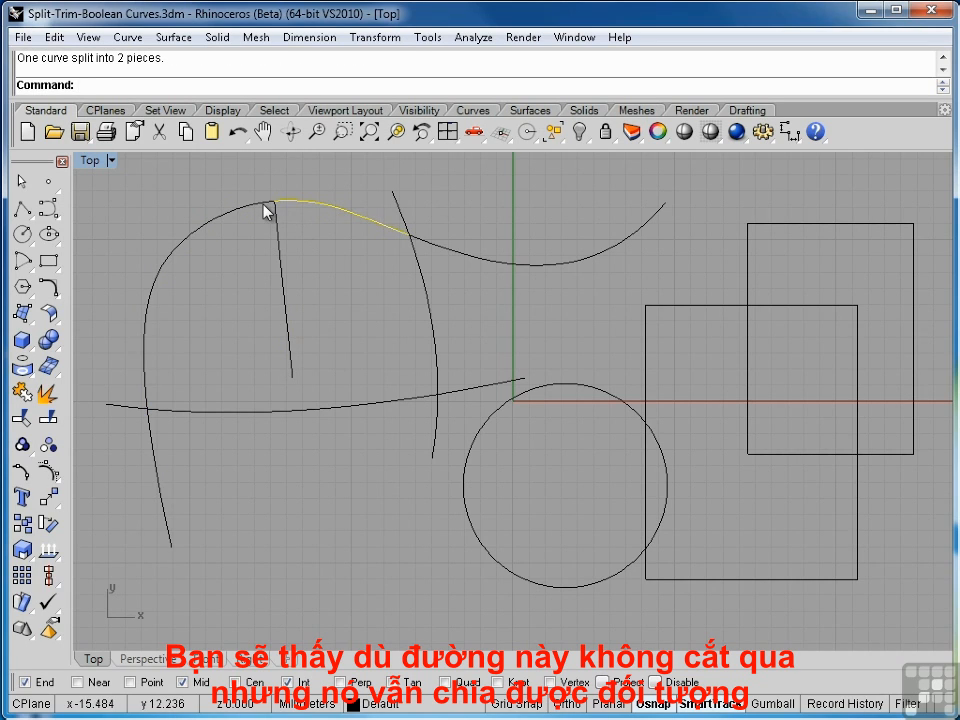
pyautogui.click(264, 204)
pyautogui.click(287, 207)
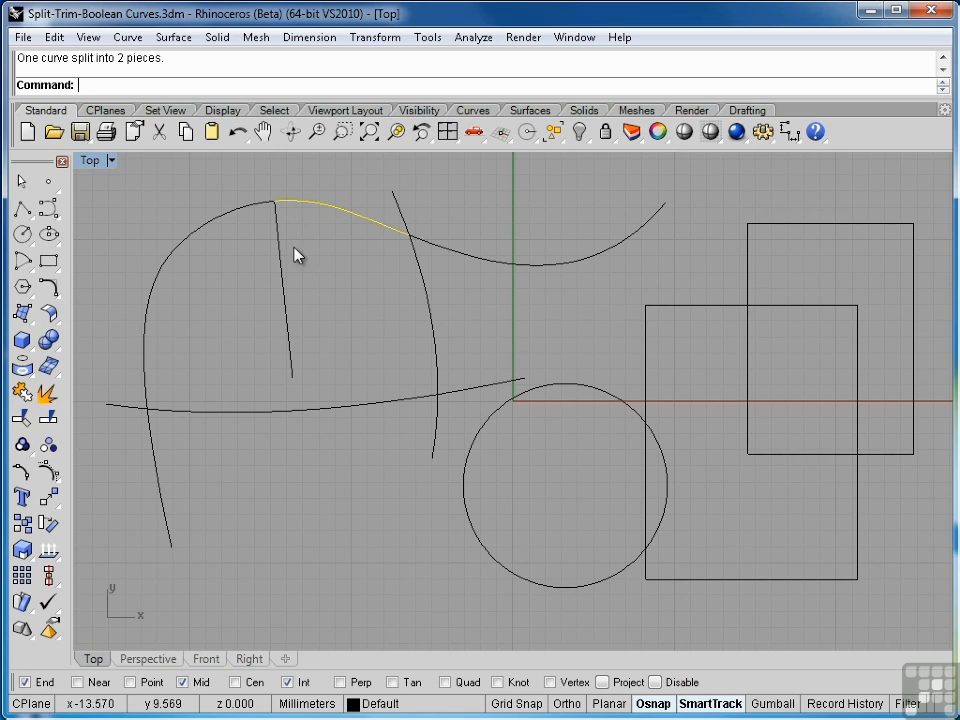
pyautogui.press('Escape')
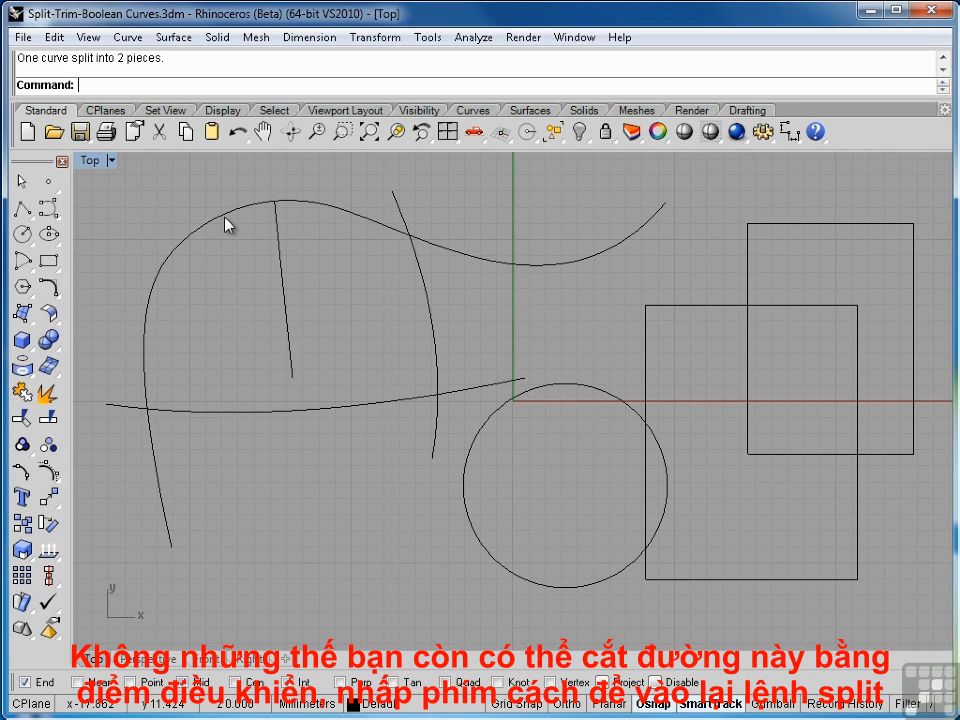
# - Split the curve piece left of the straight line with the Point option at several points picked along it
pyautogui.press('space')
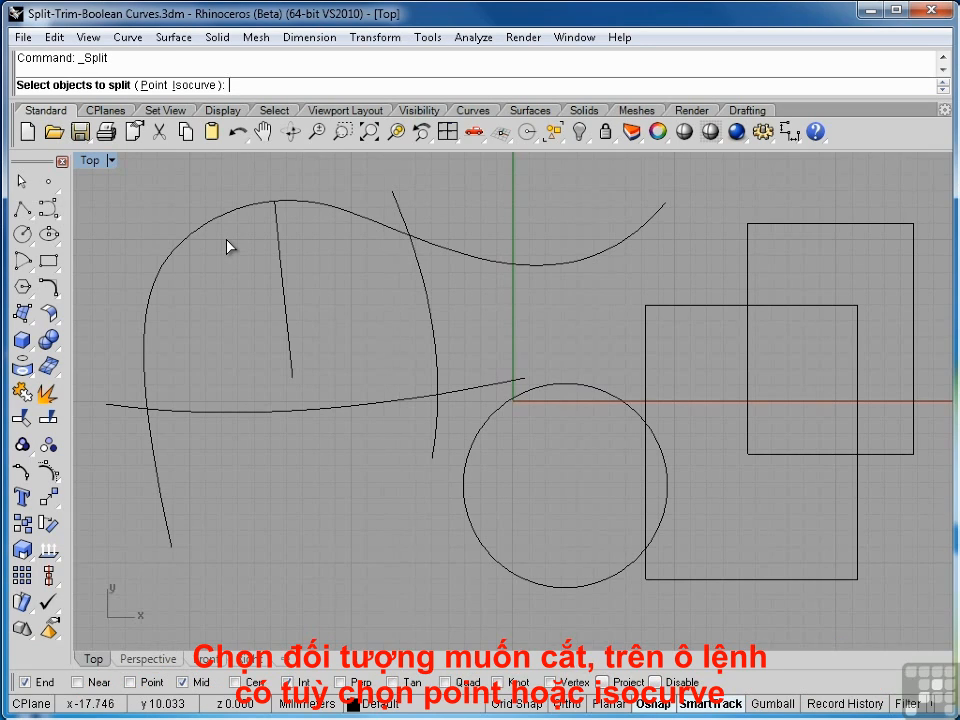
pyautogui.click(216, 226)
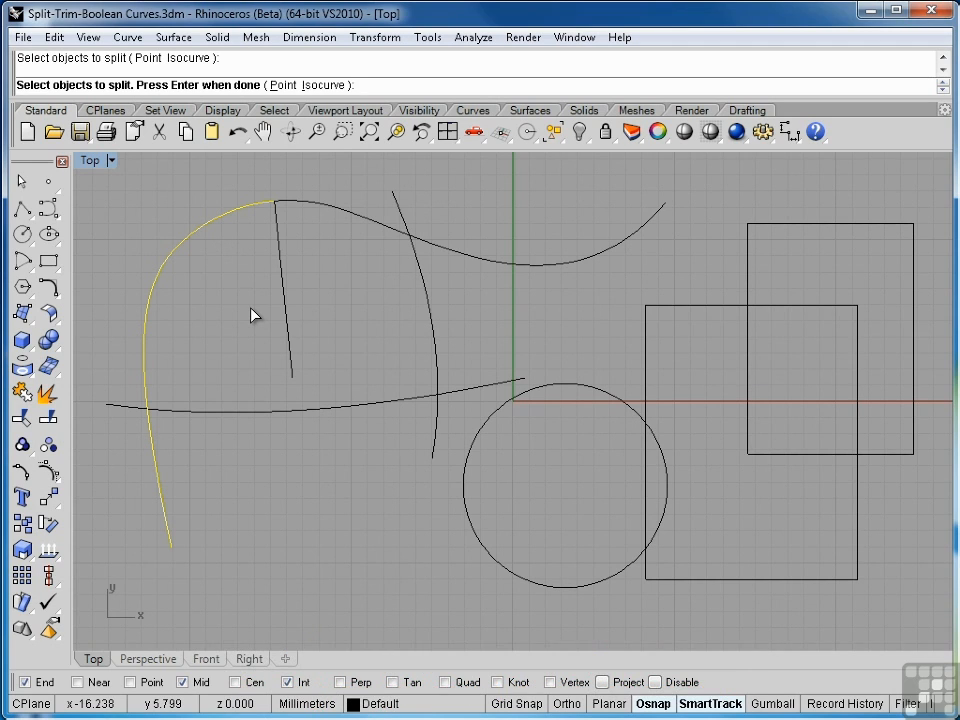
pyautogui.click(284, 85)
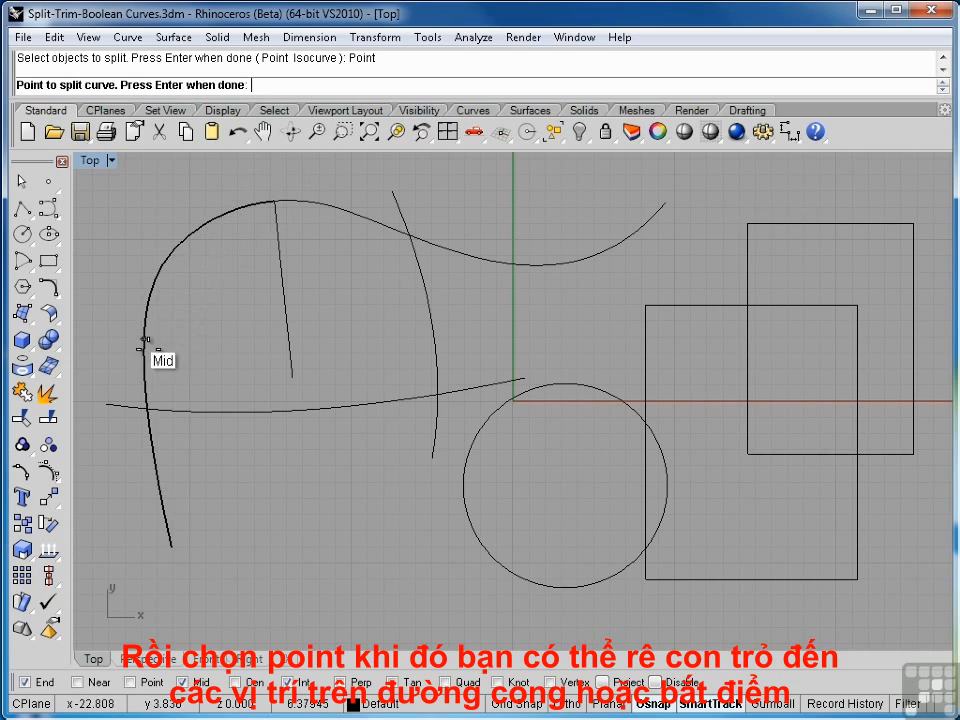
pyautogui.click(155, 463)
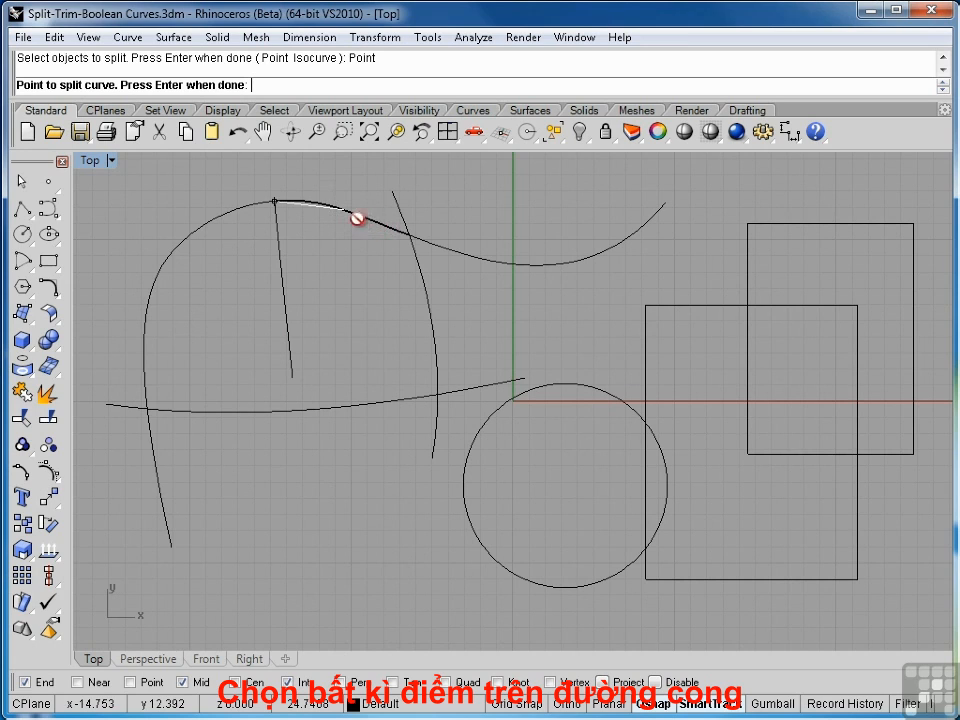
pyautogui.click(186, 237)
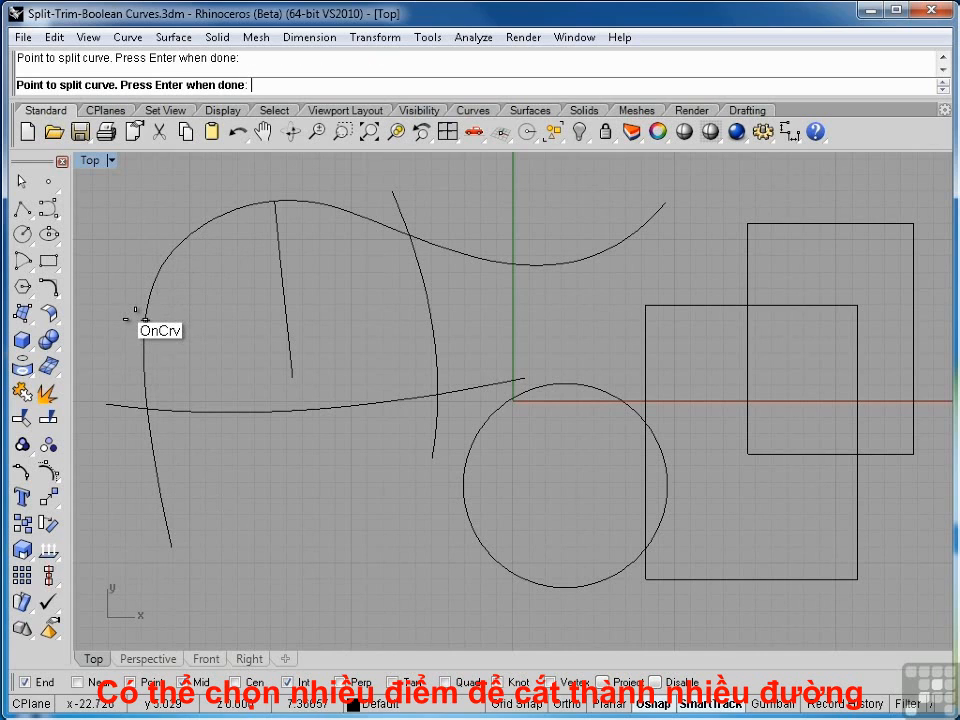
pyautogui.click(161, 502)
pyautogui.press('Return')
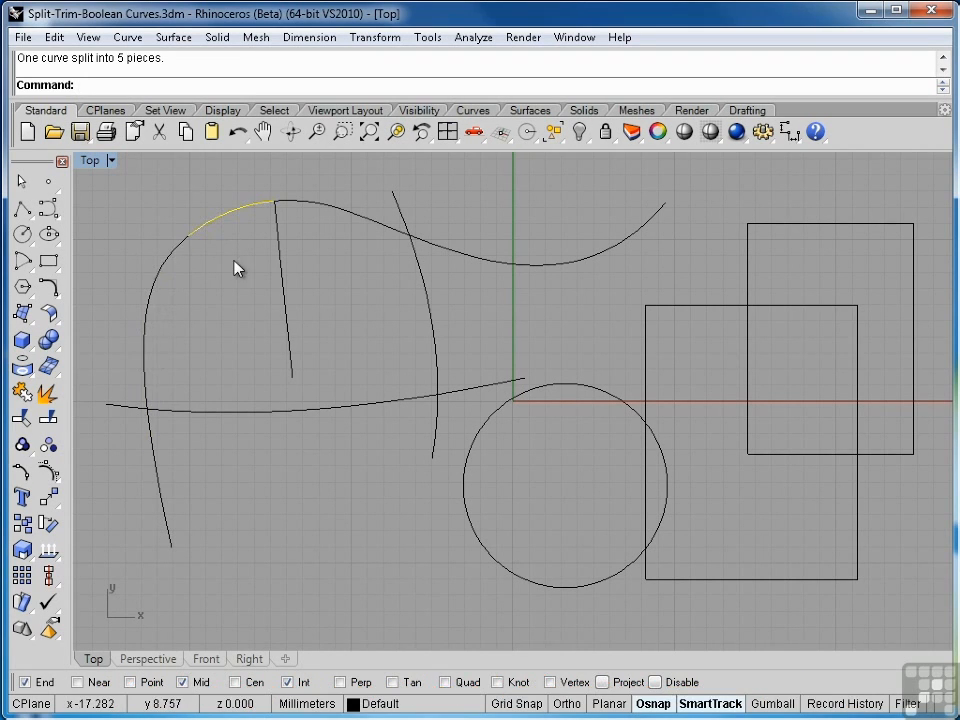
# - Undo all the splits to restore the freeform curve as a single curve
pyautogui.hotkey('ctrl', 'z')
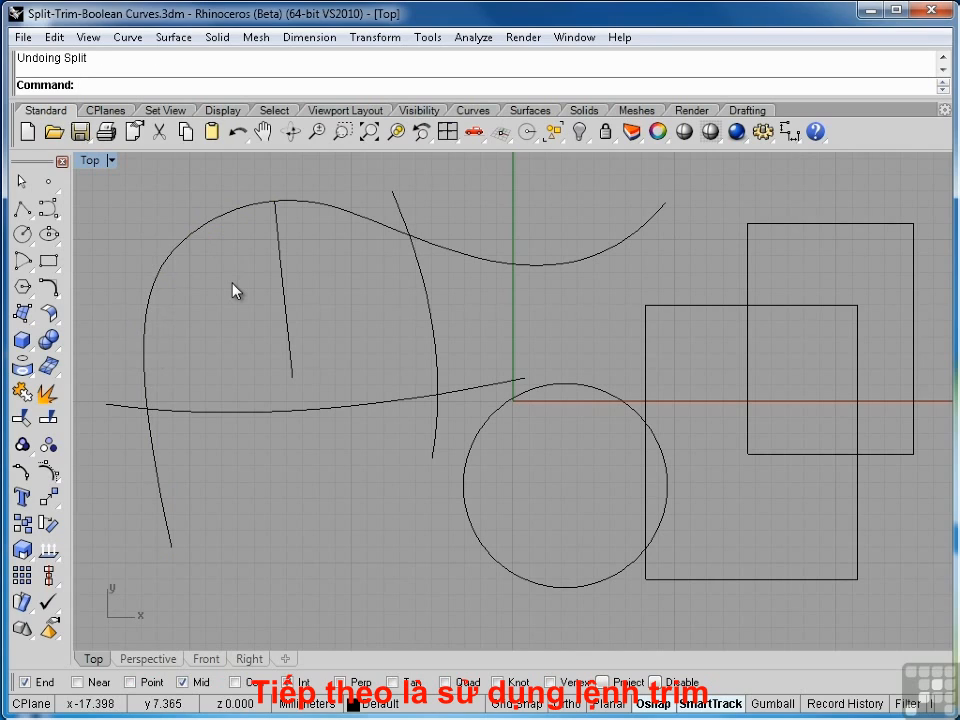
pyautogui.hotkey('ctrl', 'z')
pyautogui.press('Escape')
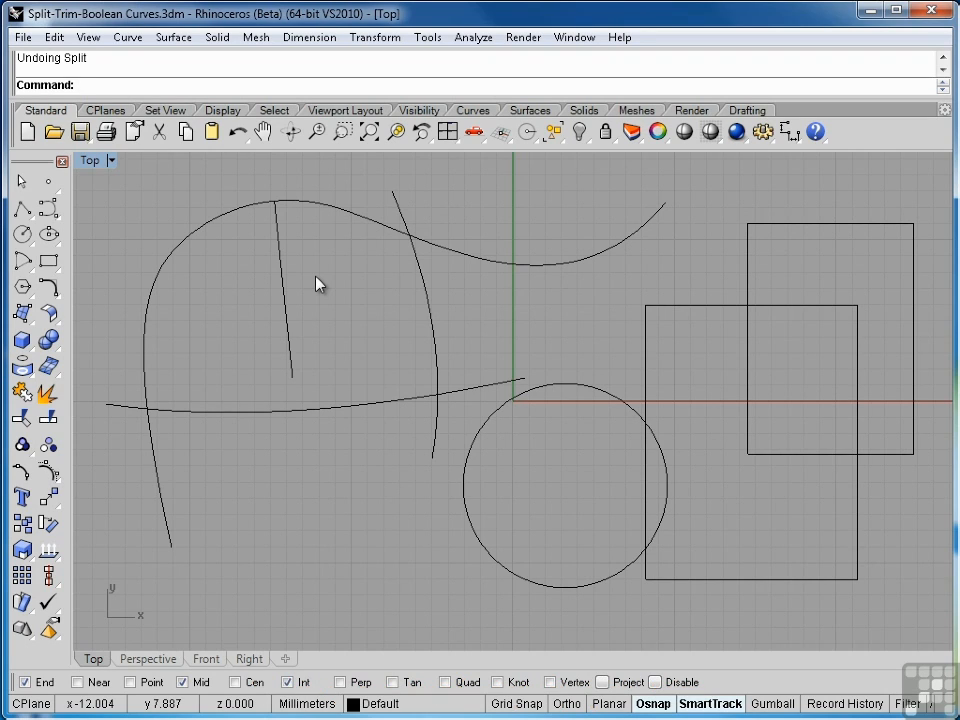
# - Using the freeform, steep and shallow curves as cutting objects, trim both ends overhanging the intersection of the freeform and shallow curves
pyautogui.click(375, 224)
pyautogui.keyDown('shift'); pyautogui.click(414, 265); pyautogui.keyUp('shift')
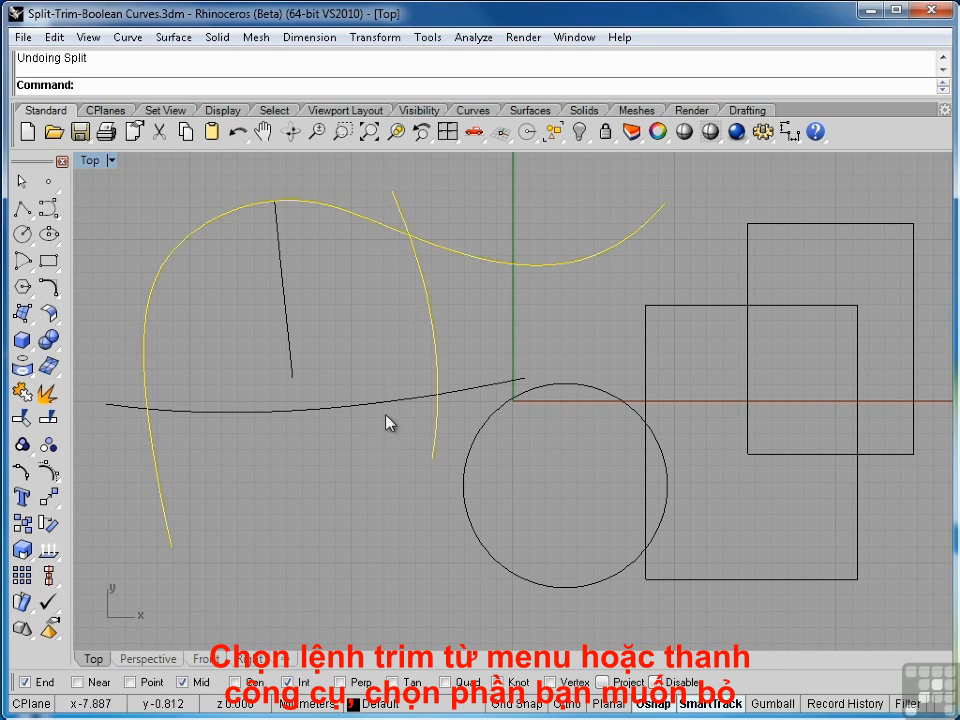
pyautogui.keyDown('shift'); pyautogui.click(383, 406); pyautogui.keyUp('shift')
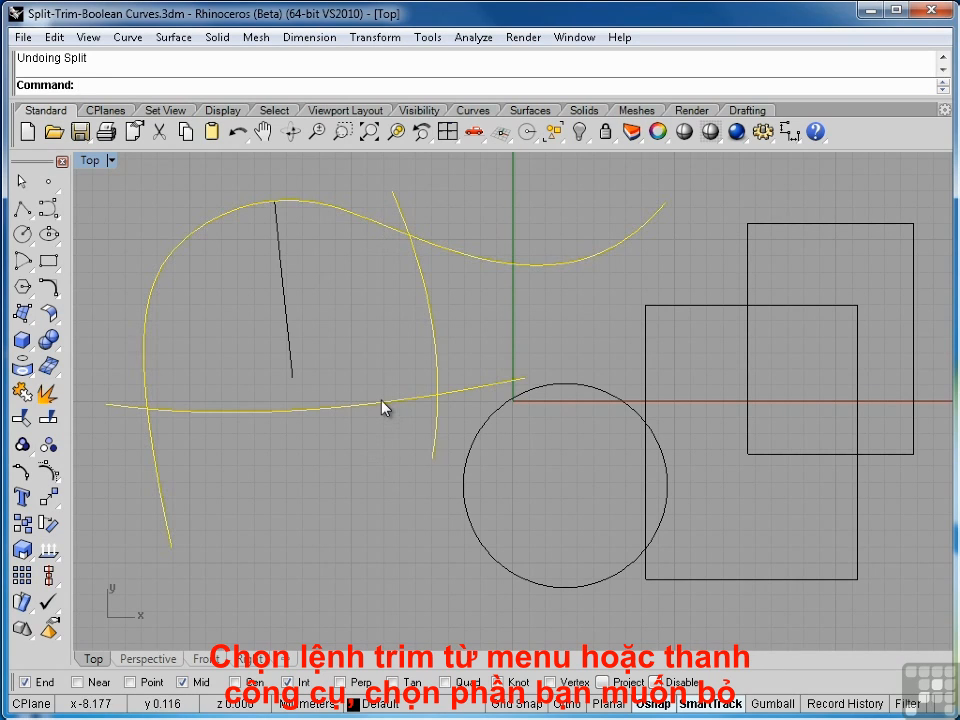
pyautogui.click(53, 38)
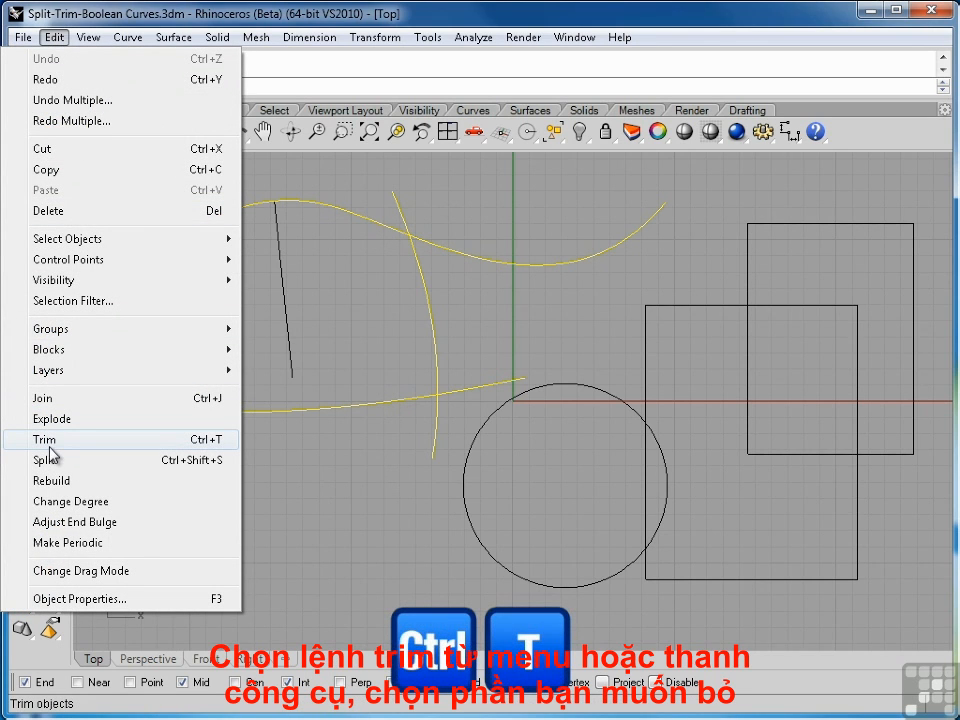
pyautogui.press('Escape')
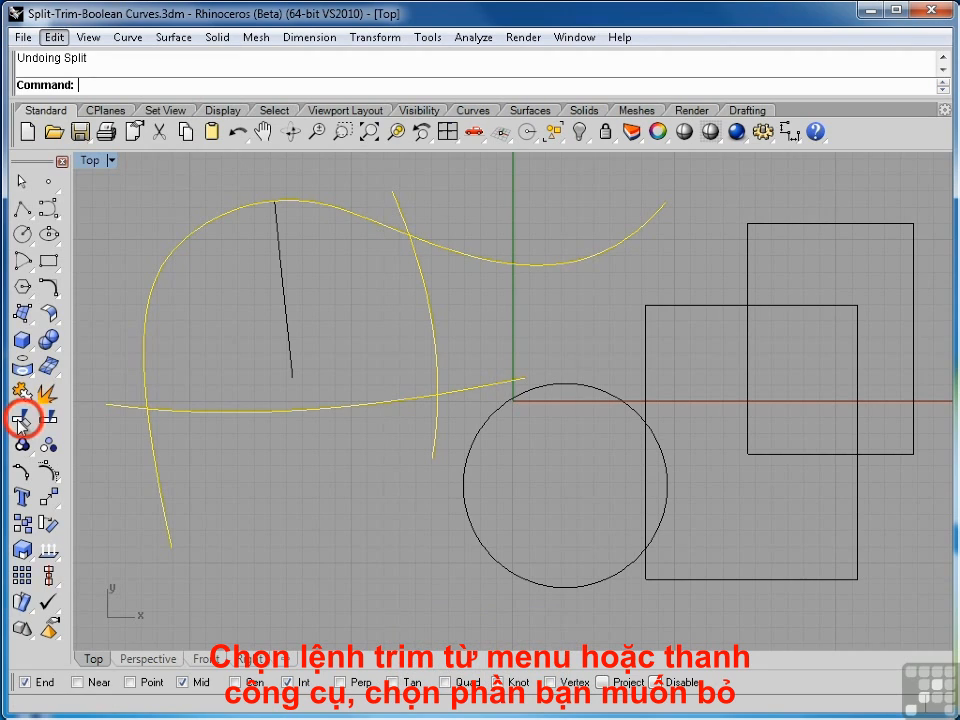
pyautogui.click(21, 421)
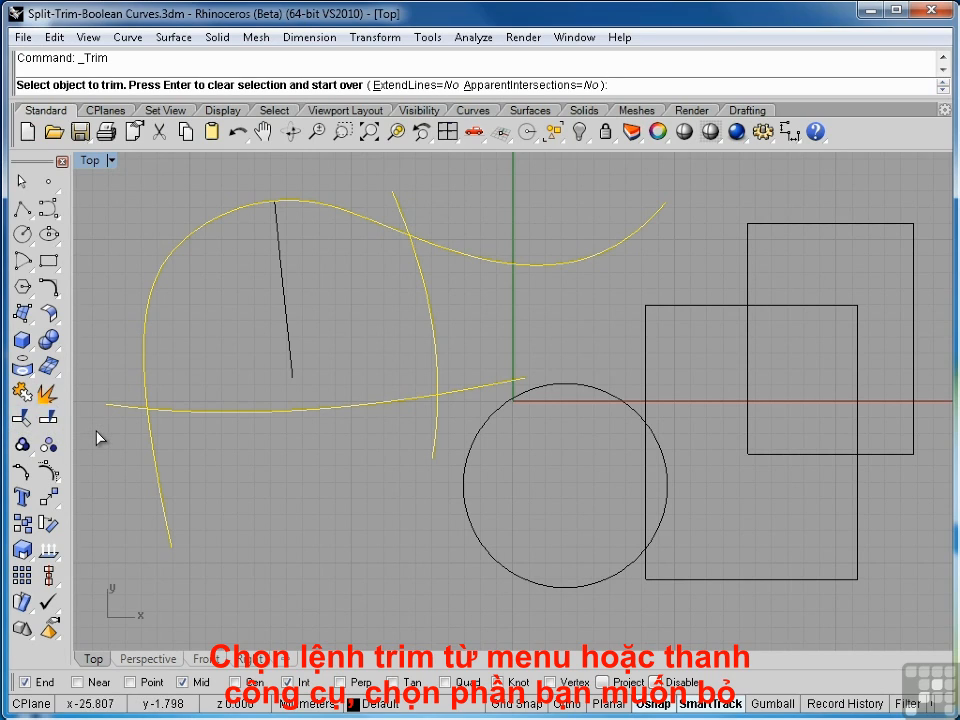
pyautogui.click(150, 433)
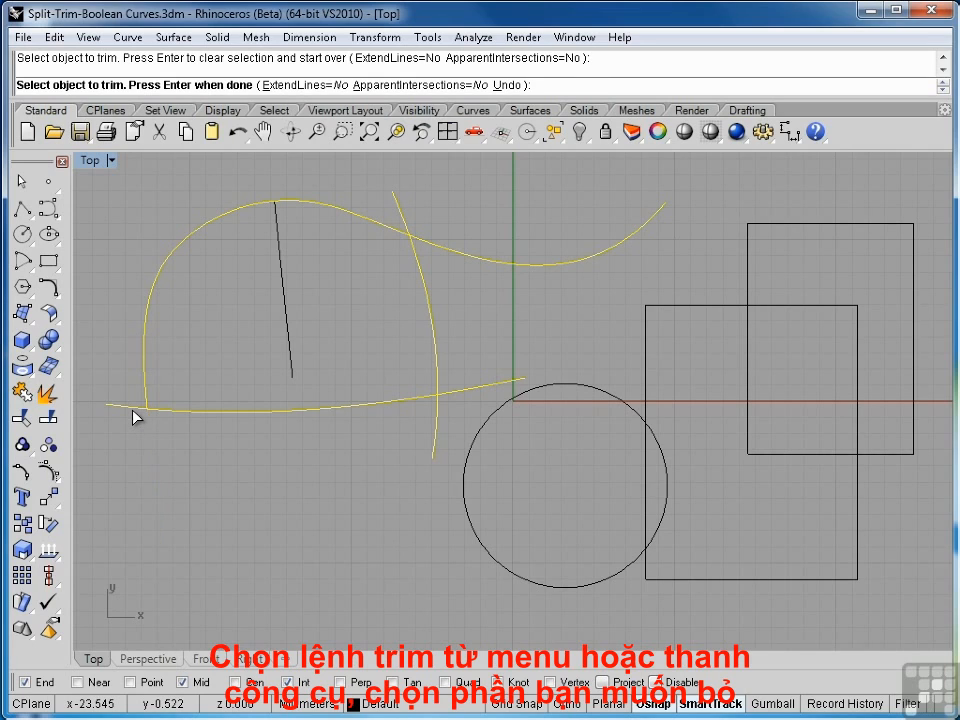
pyautogui.click(135, 412)
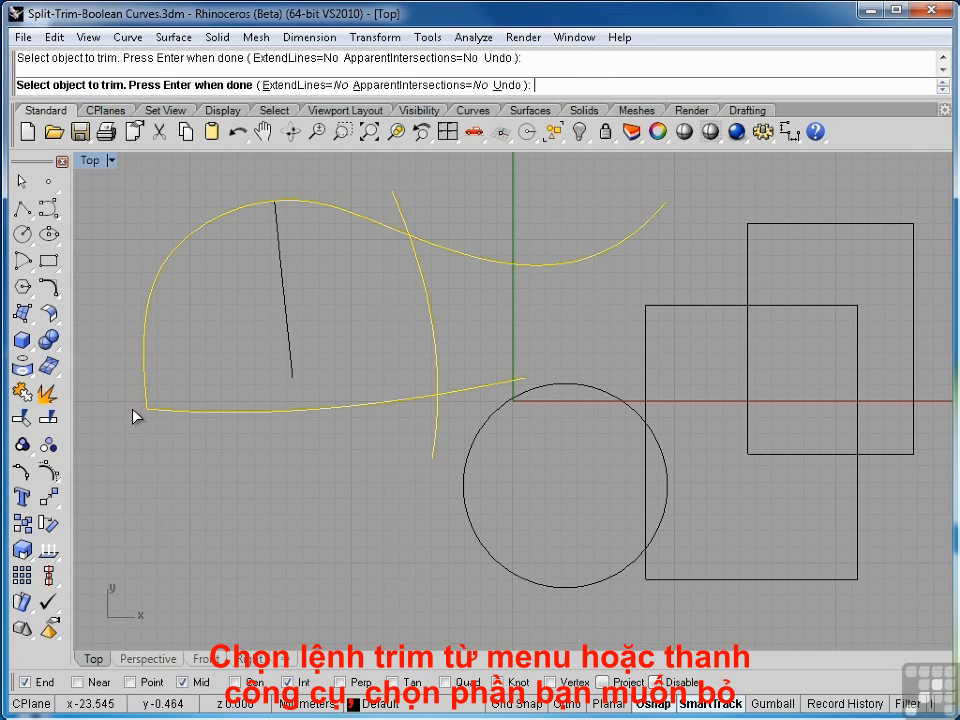
# - Trim the overhanging ends at both intersections along the steep curve, finish the trim, and check the remaining curves
pyautogui.click(497, 268)
pyautogui.click(397, 204)
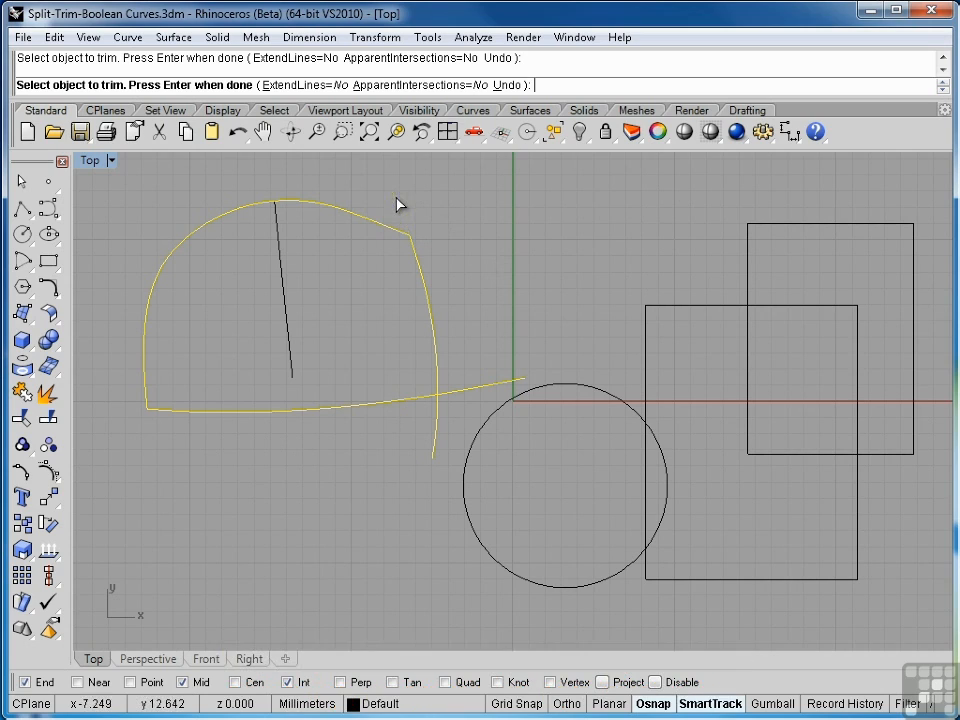
pyautogui.click(436, 447)
pyautogui.click(466, 391)
pyautogui.press('Return')
pyautogui.click(410, 399)
pyautogui.click(437, 381)
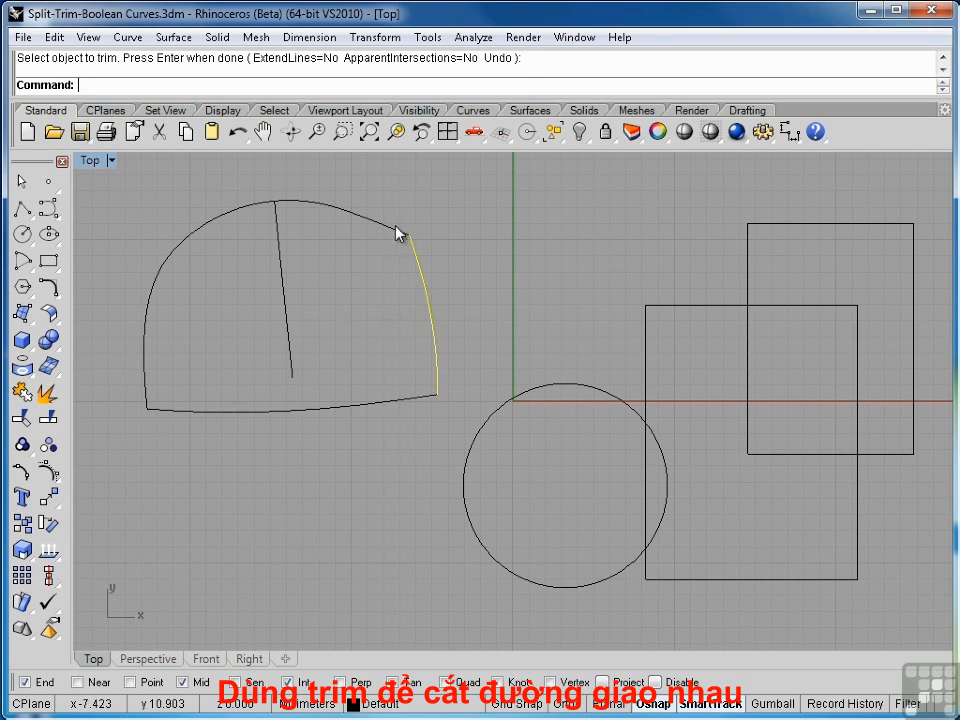
# - Trim the arched curve to the right of the short straight line at its crest, and undo all the trims
pyautogui.click(399, 230)
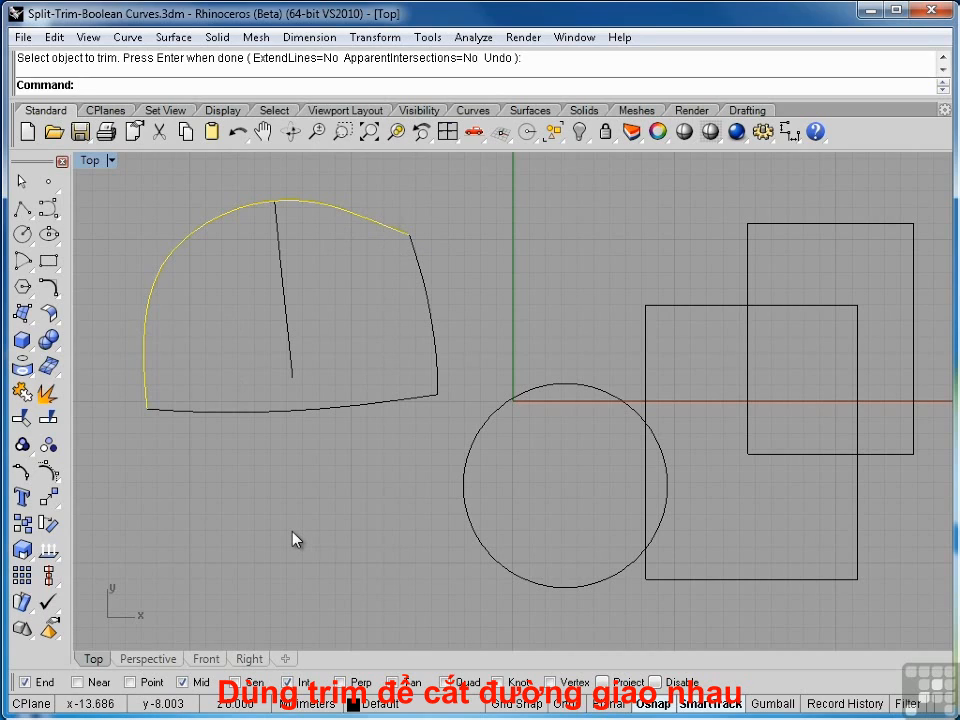
pyautogui.click(322, 290)
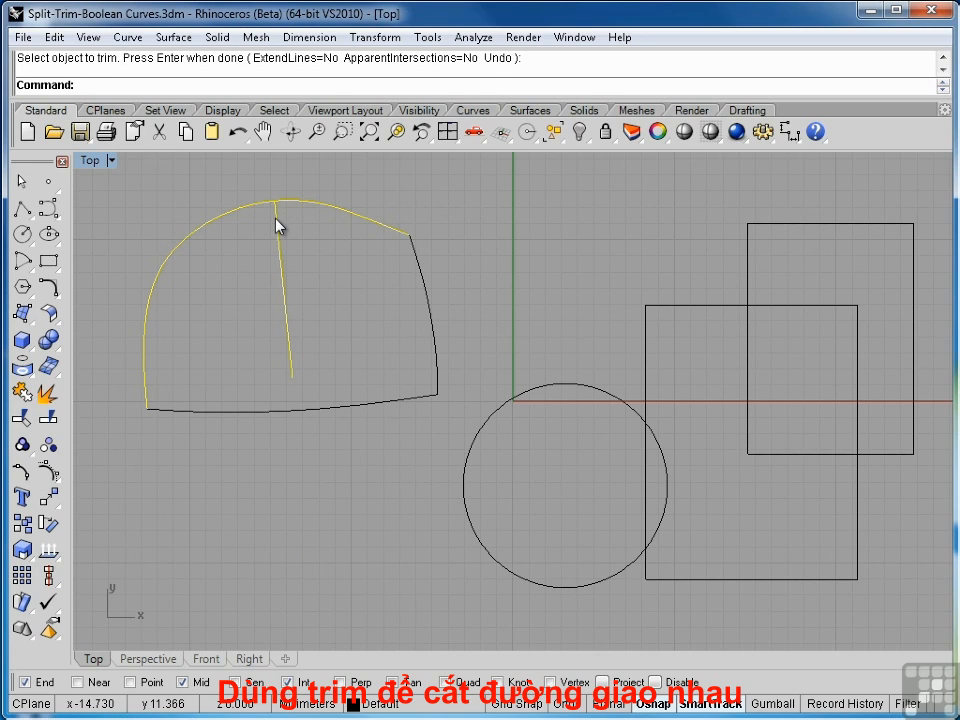
pyautogui.press('Return')
pyautogui.click(308, 209)
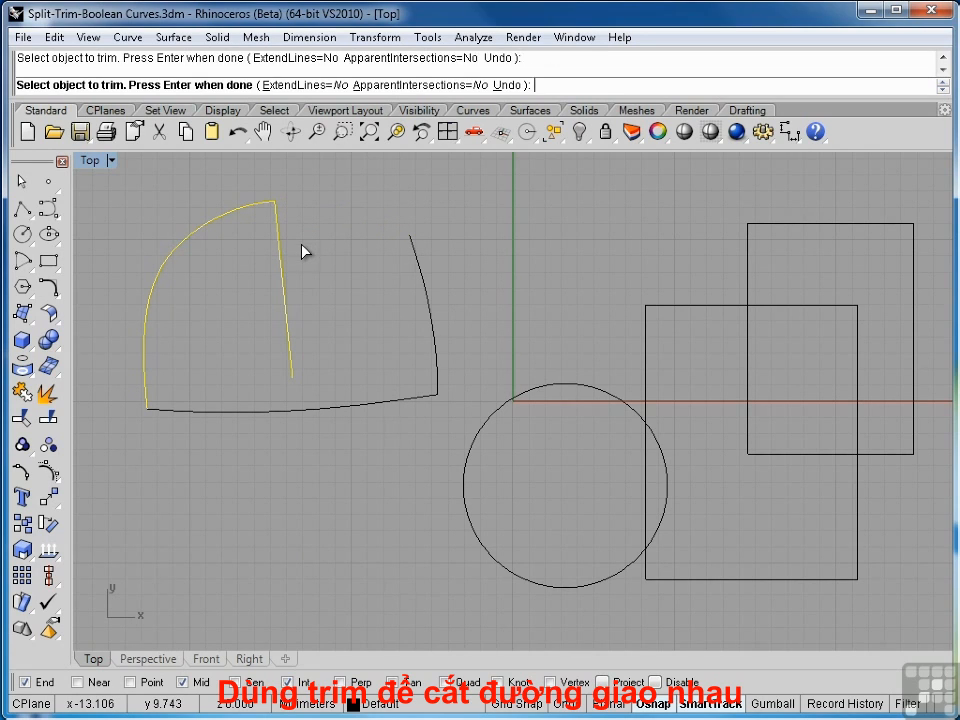
pyautogui.press('Return')
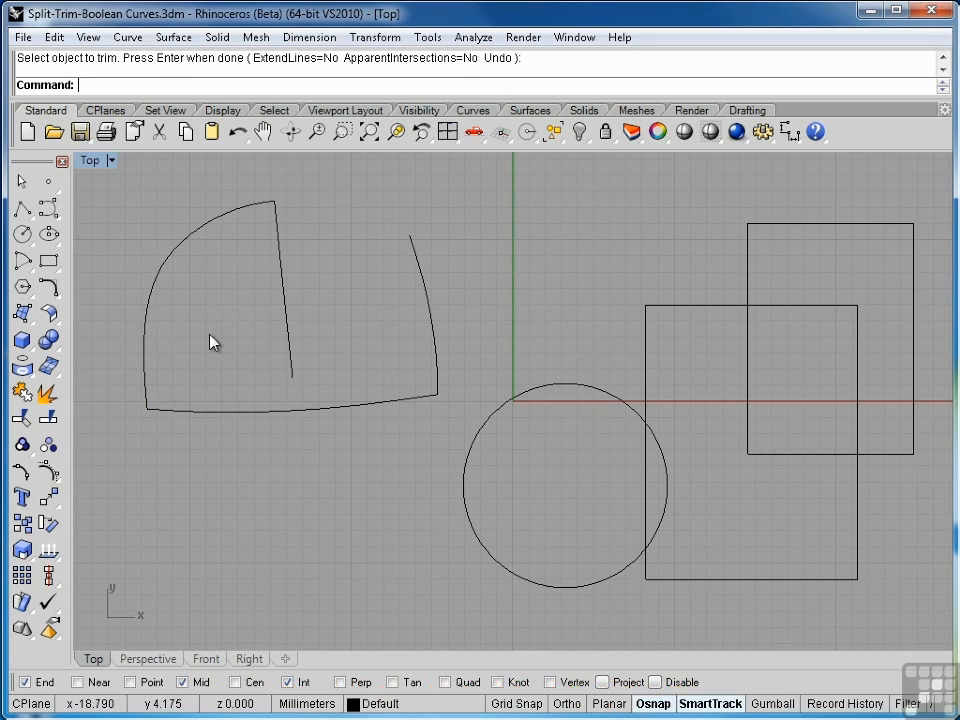
pyautogui.hotkey('ctrl', 'z')
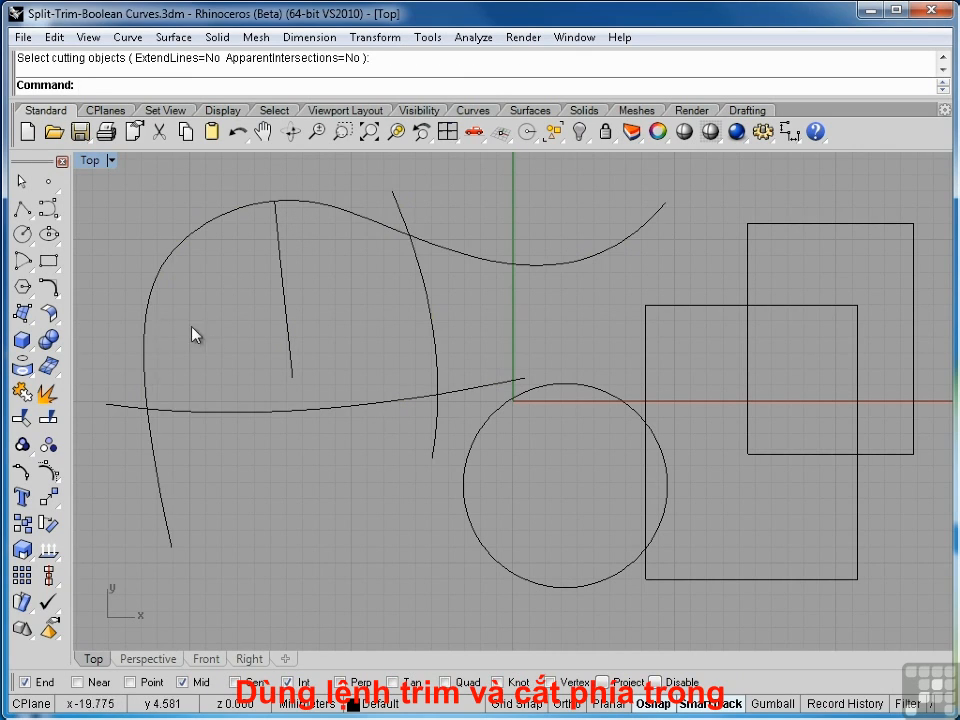
# - With the three crossing curves as cutters, try trimming the shallow curve's middle, undo that, and trim its end right of the steep curve
pyautogui.click(145, 343)
pyautogui.click(189, 411)
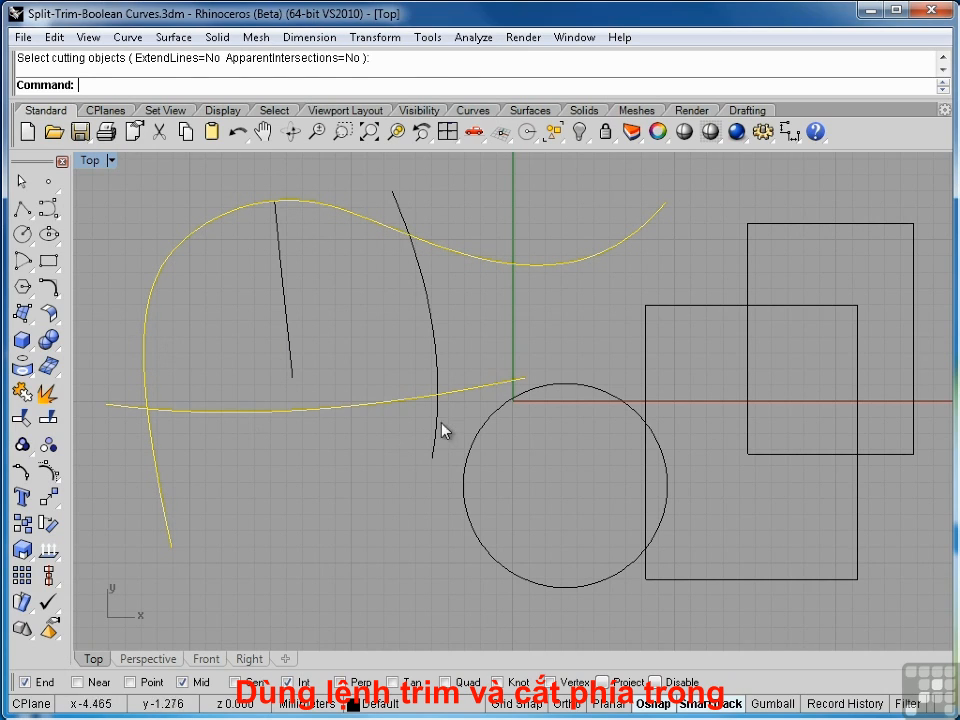
pyautogui.click(435, 420)
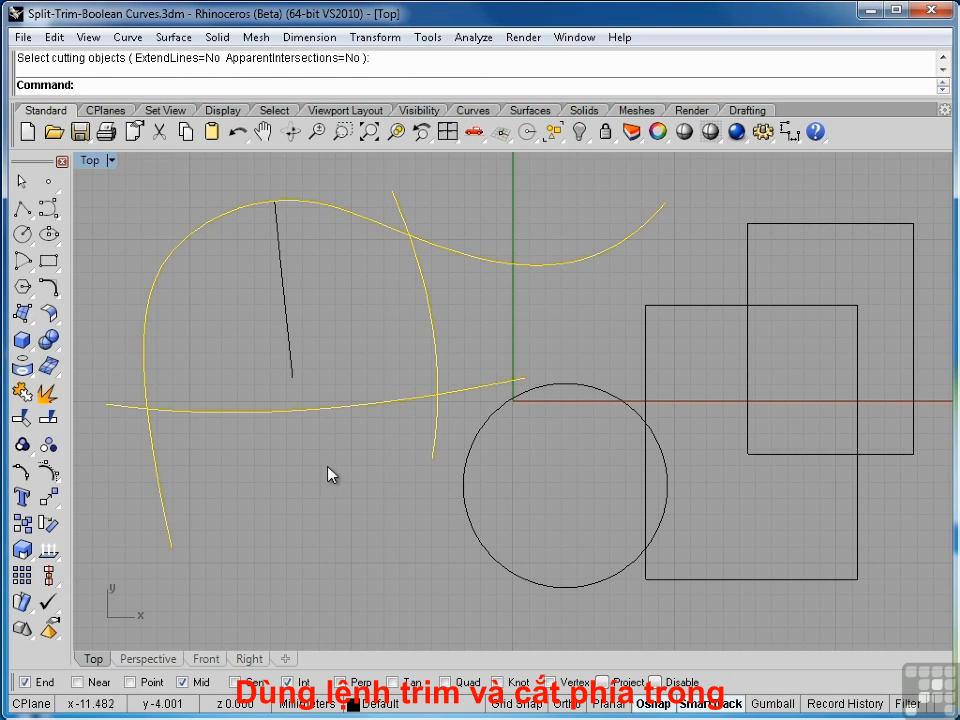
pyautogui.click(22, 419)
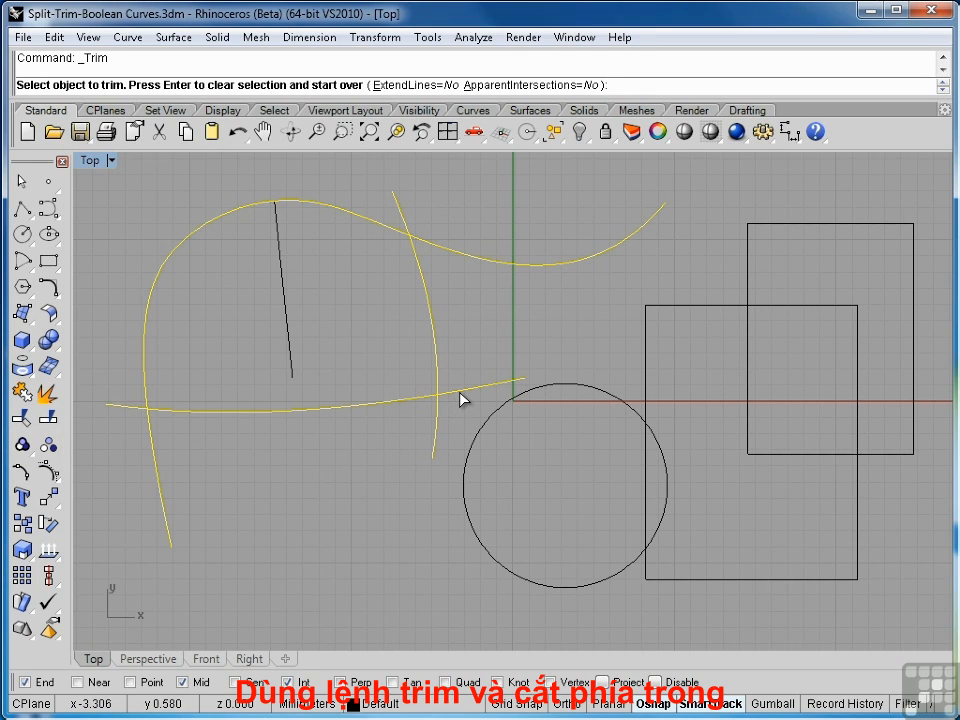
pyautogui.click(421, 398)
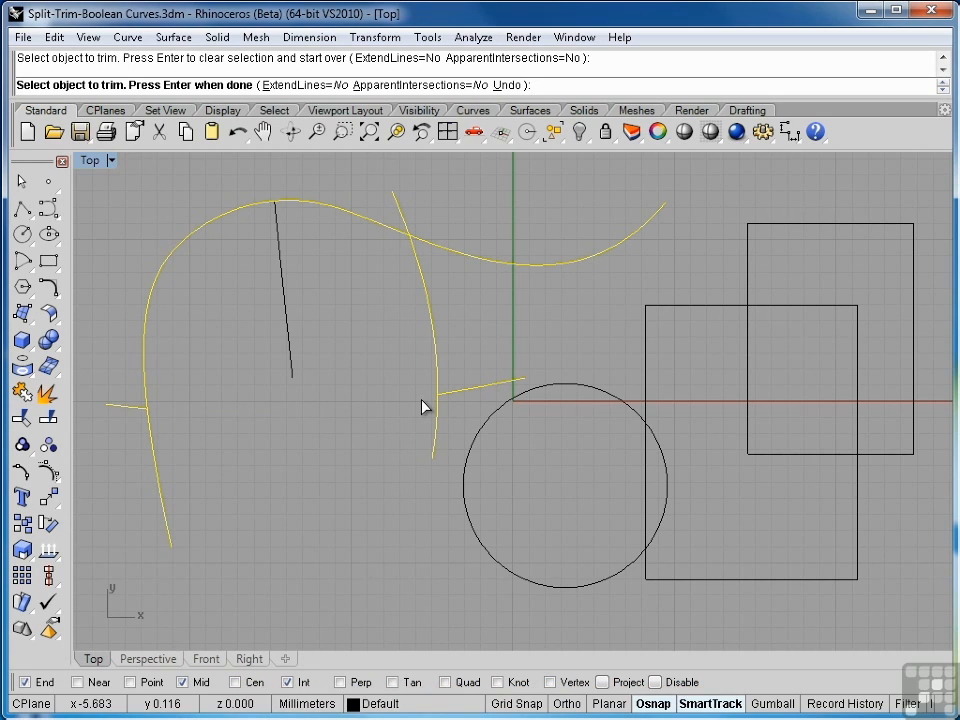
pyautogui.click(508, 86)
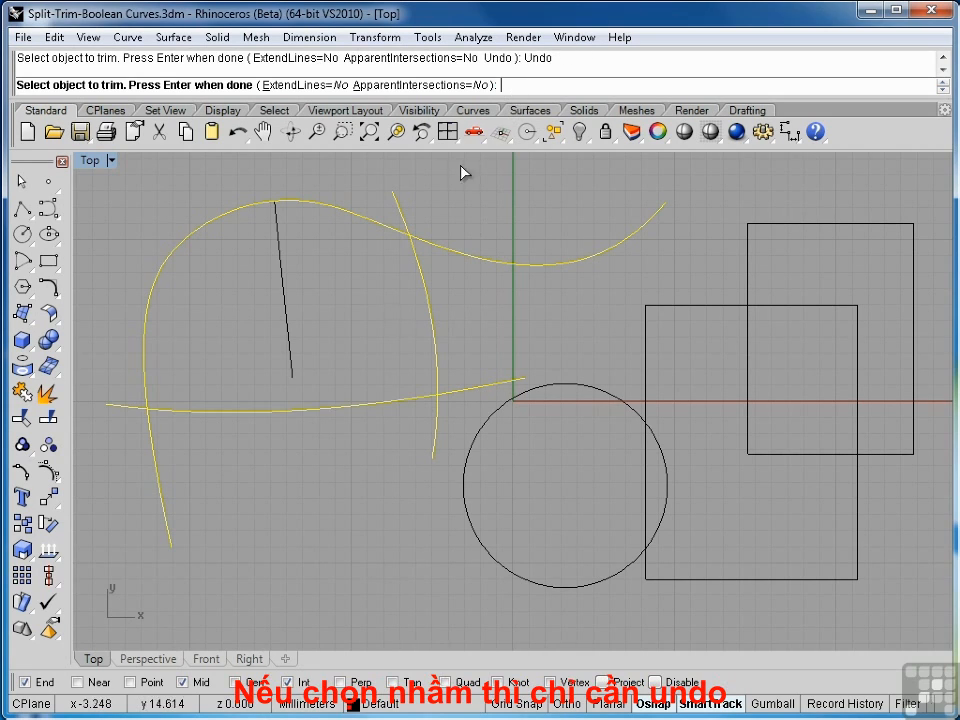
pyautogui.click(463, 394)
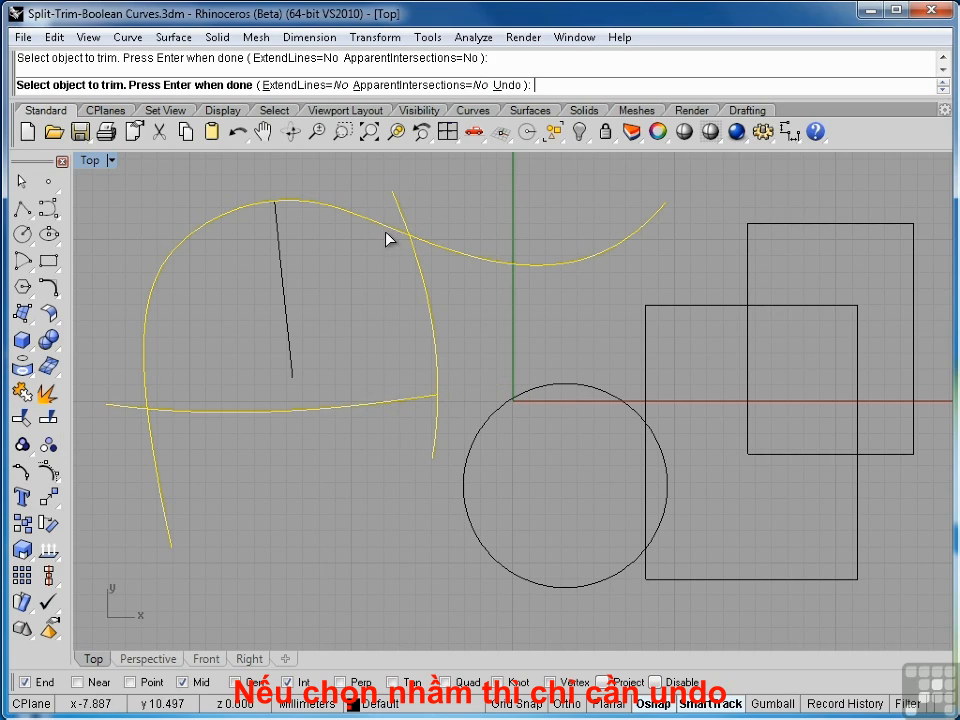
# - Try trimming the freeform curve's arch and the ends past its steep-curve crossing, undoing each attempt within the command, and finish Trim
pyautogui.click(386, 227)
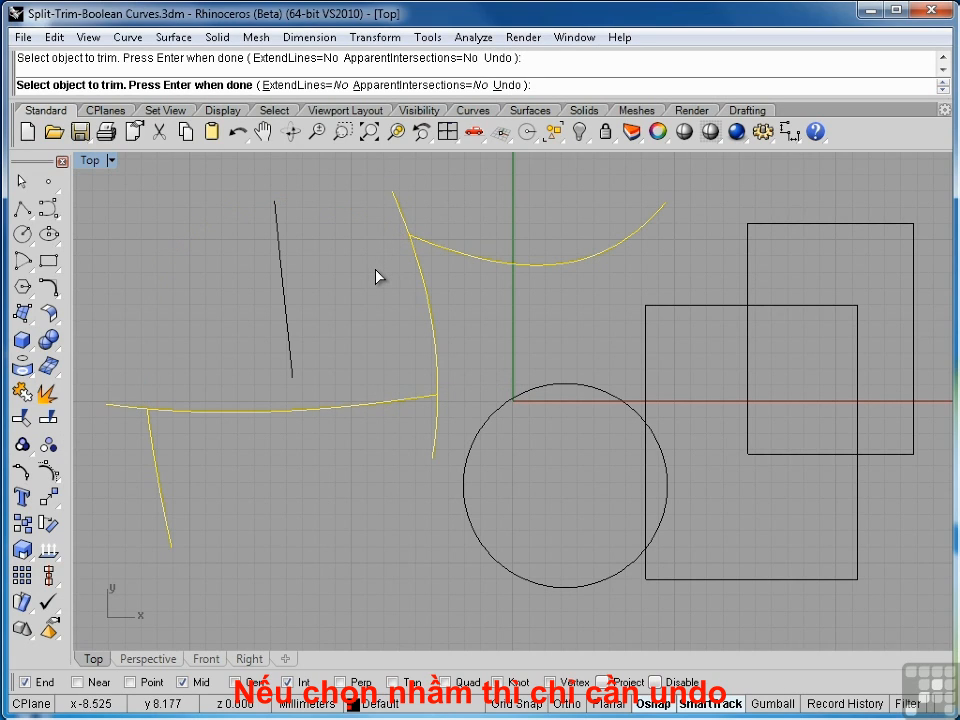
pyautogui.hotkey('ctrl', 'z')
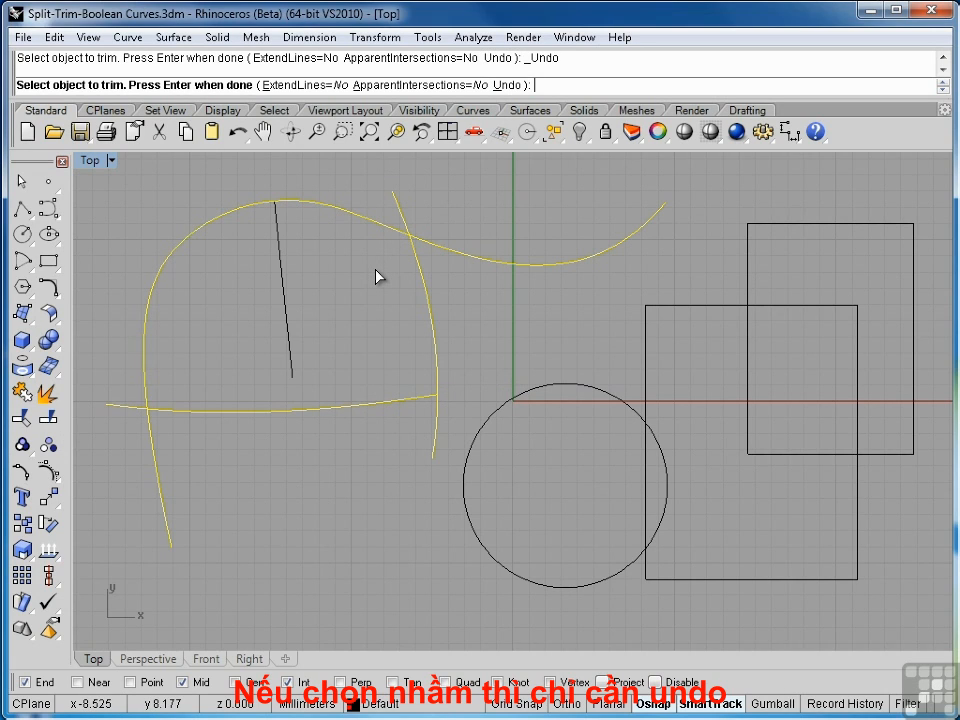
pyautogui.click(398, 208)
pyautogui.click(430, 252)
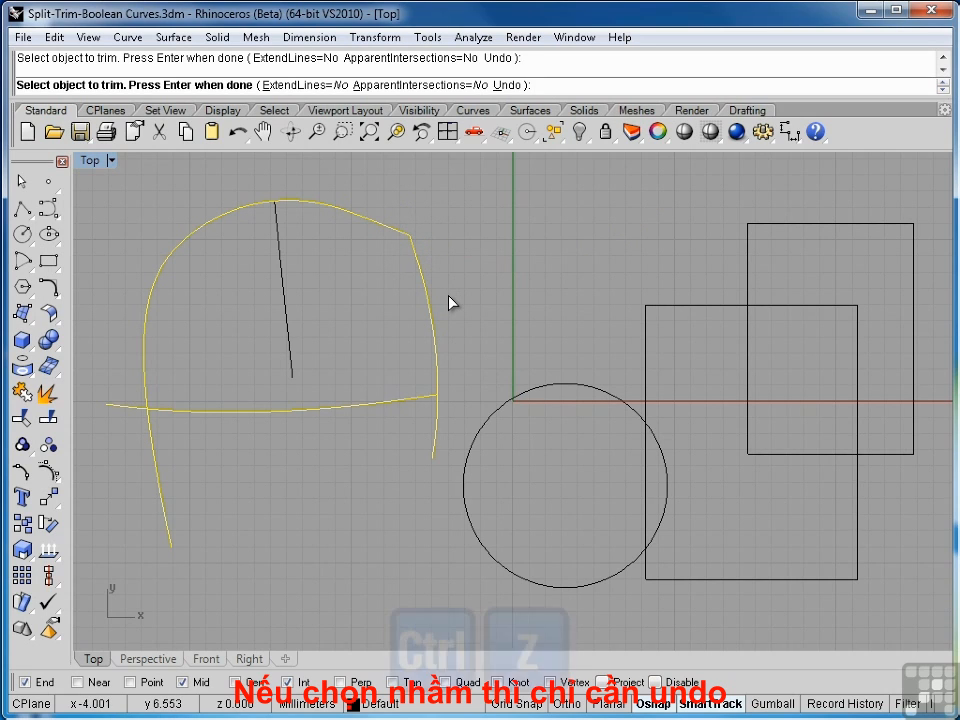
pyautogui.hotkey('ctrl', 'z')
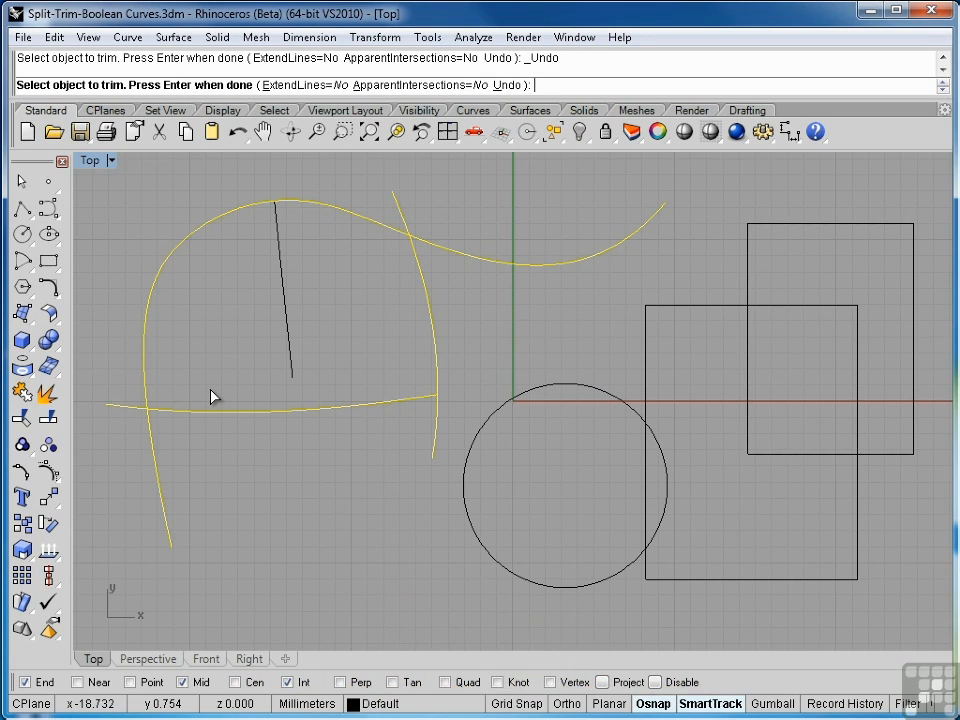
pyautogui.press('Return')
pyautogui.press('Escape')
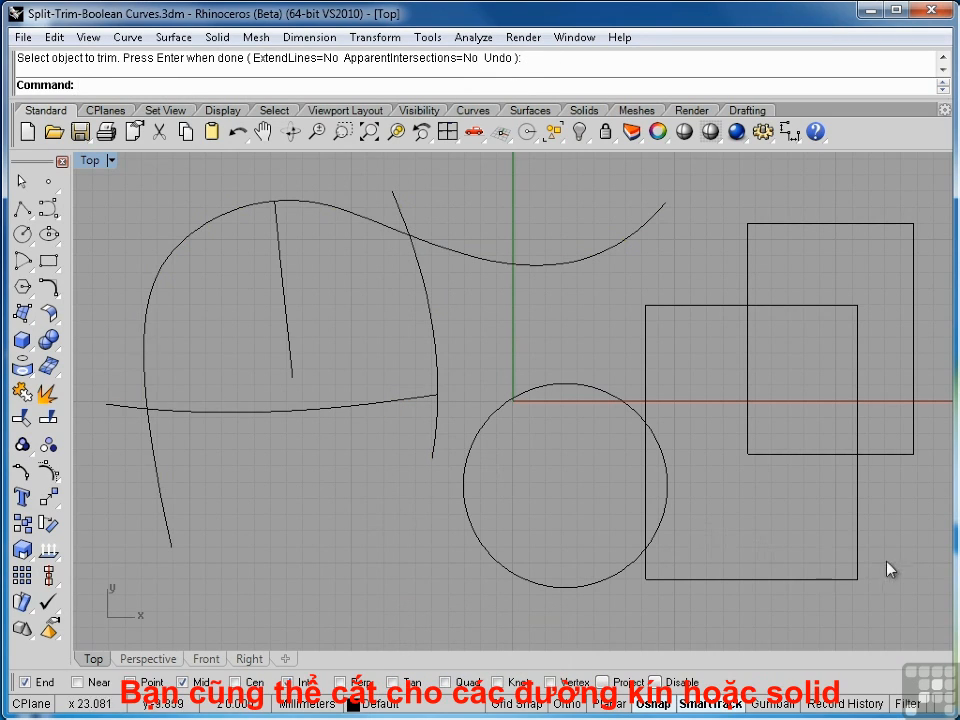
# - Trim the circle and two overlapping rectangles down to the lower rectangle's outline with both overlaps cut out, and undo the trim
pyautogui.moveTo(883, 533); pyautogui.dragTo(592, 344)
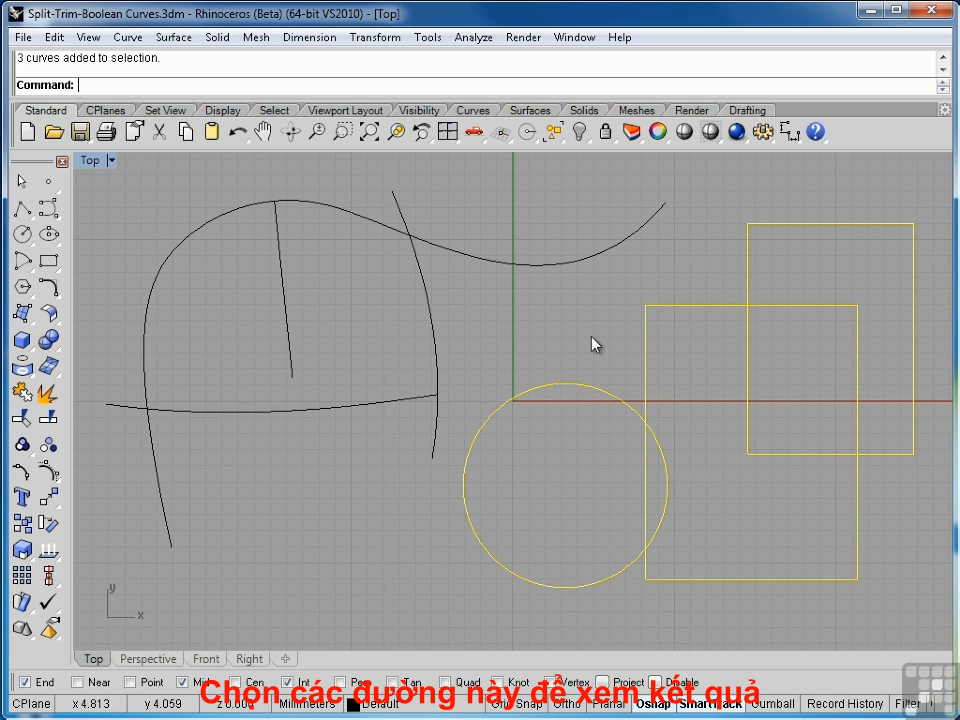
pyautogui.click(23, 421)
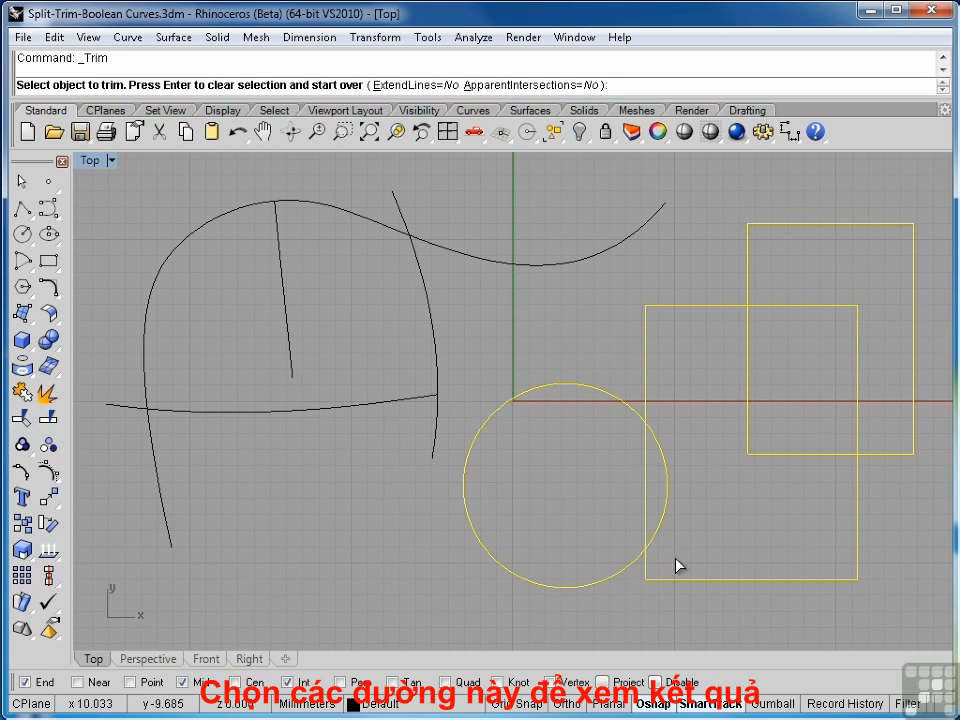
pyautogui.click(636, 418)
pyautogui.click(647, 476)
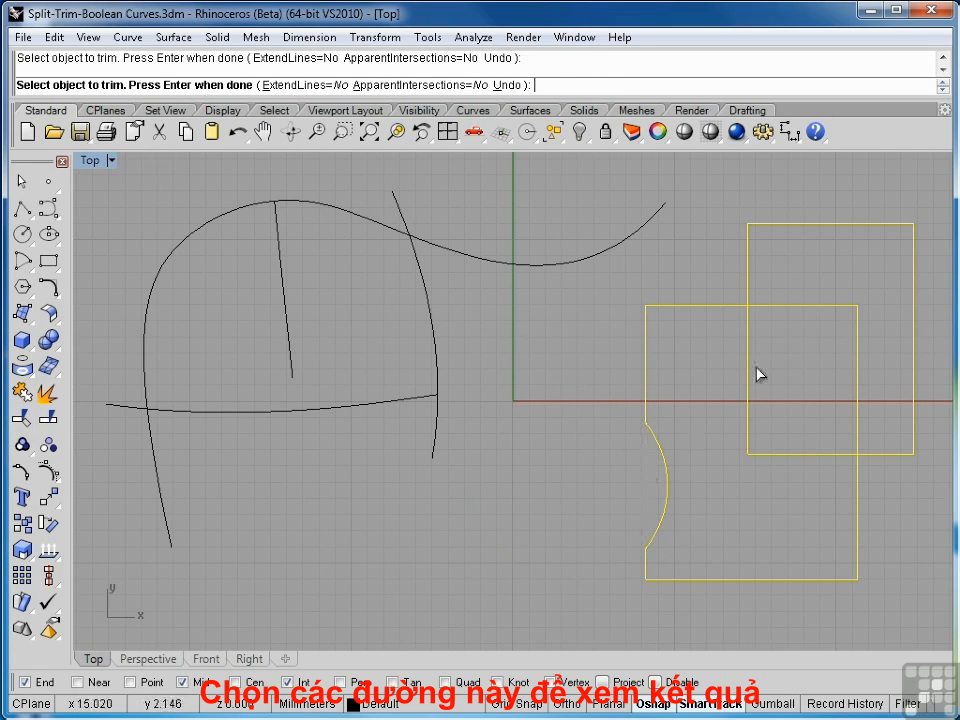
pyautogui.click(789, 308)
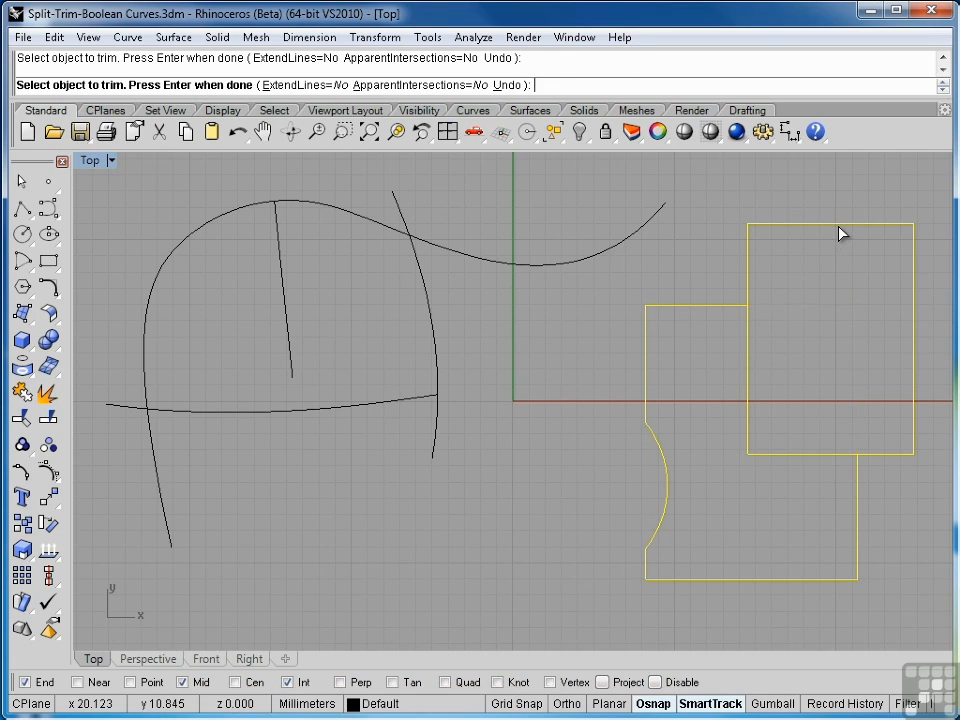
pyautogui.click(840, 233)
pyautogui.press('Return')
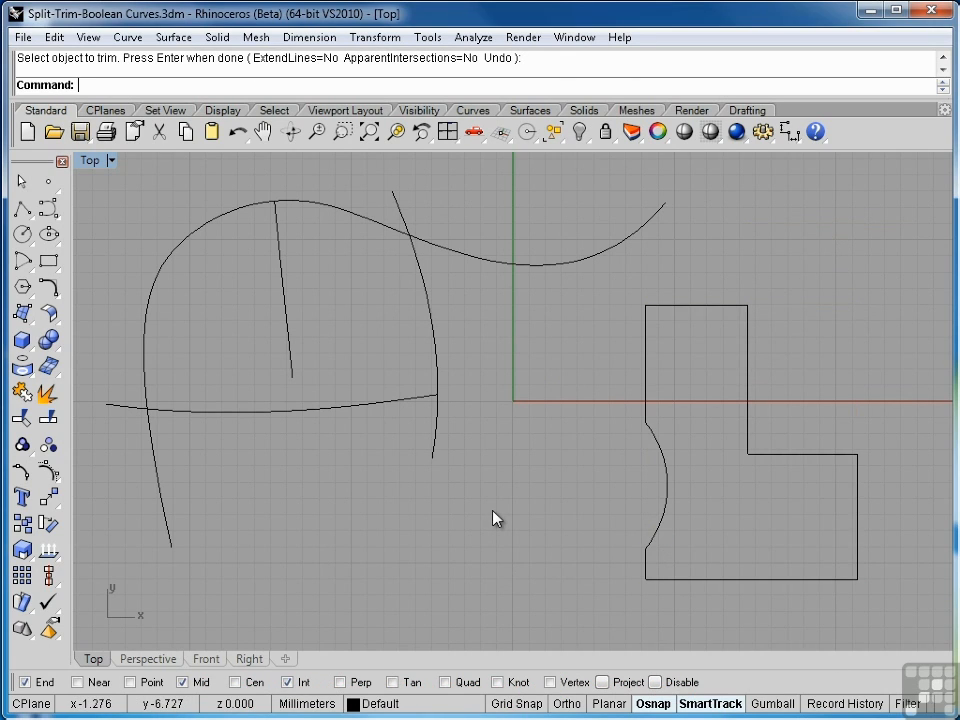
pyautogui.hotkey('ctrl', 'z')
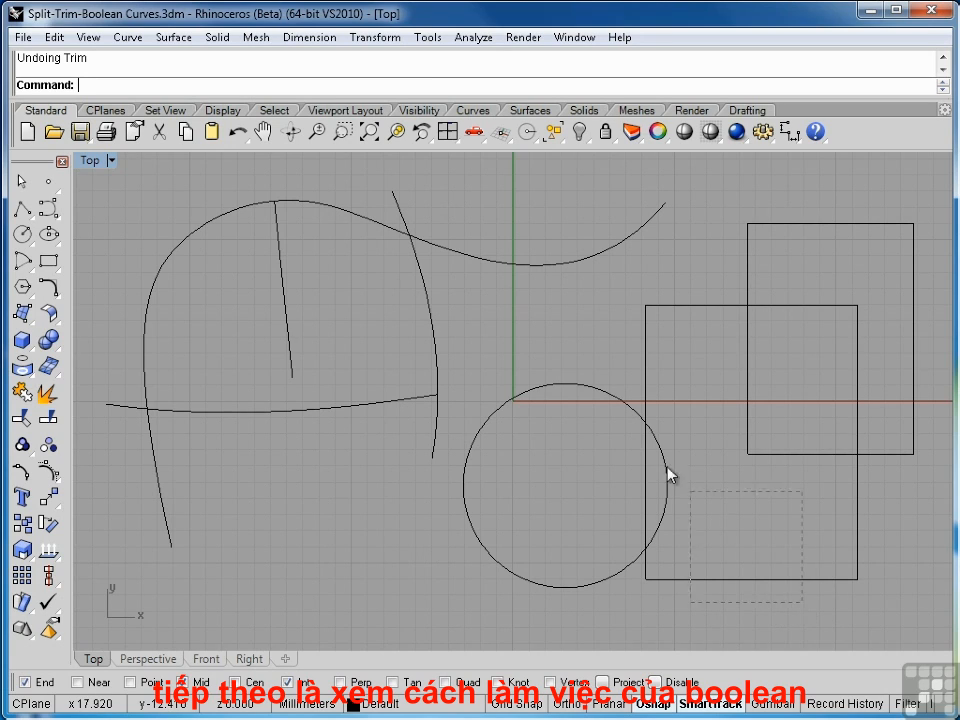
# - Curve-Boolean the circle and two rectangles with DeleteInput=All, keeping only the lower rectangle's non-overlapping region, and undo it
pyautogui.moveTo(668, 476); pyautogui.dragTo(540, 411)
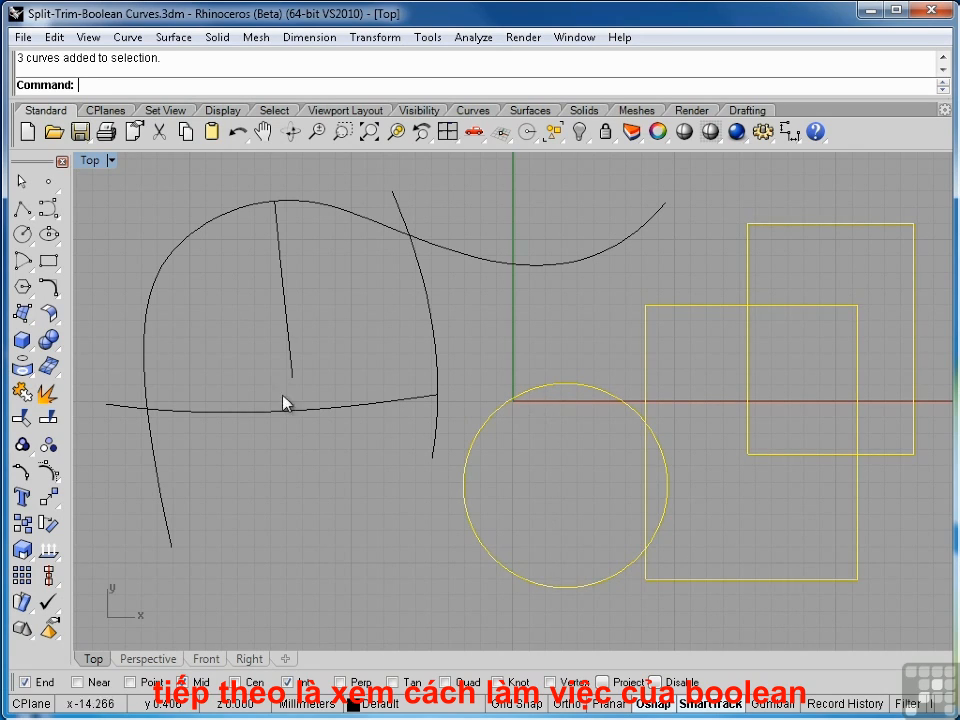
pyautogui.click(50, 290)
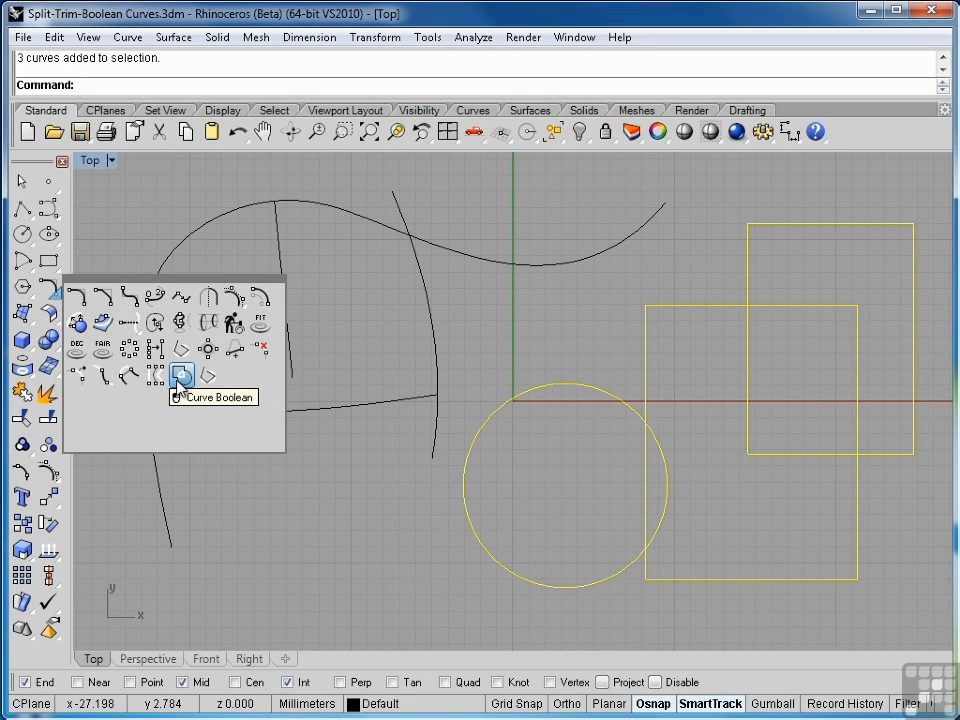
pyautogui.click(181, 376)
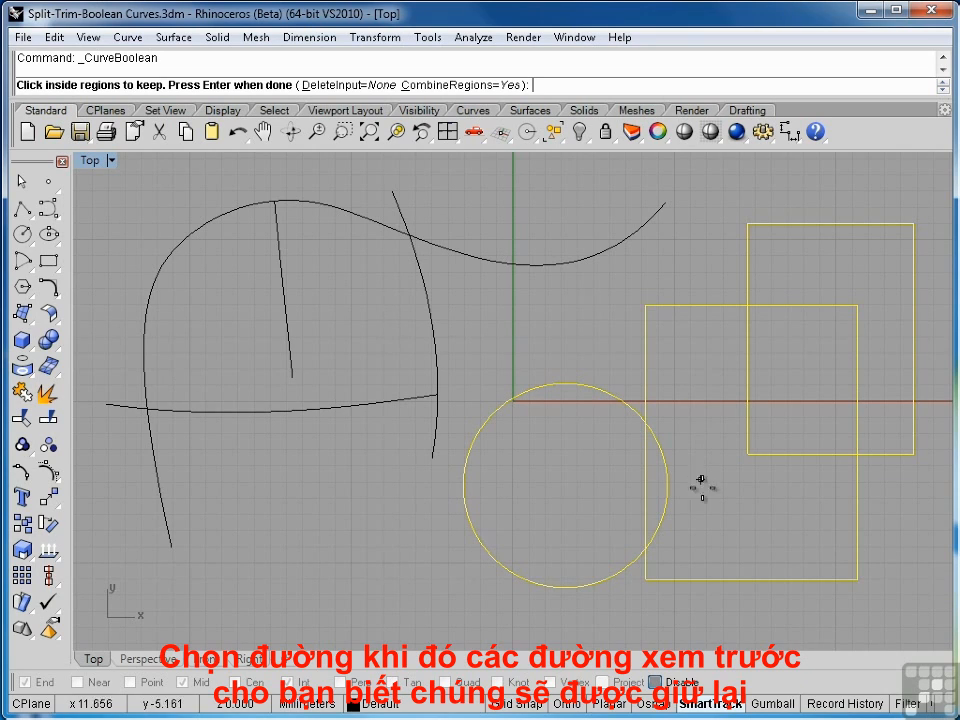
pyautogui.click(766, 521)
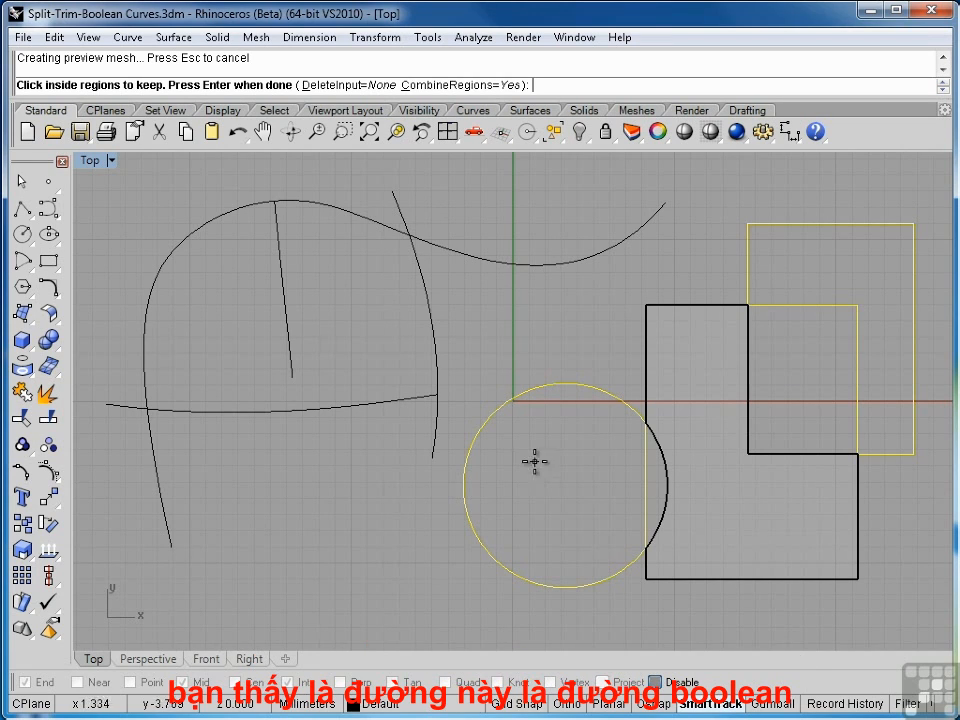
pyautogui.click(340, 88)
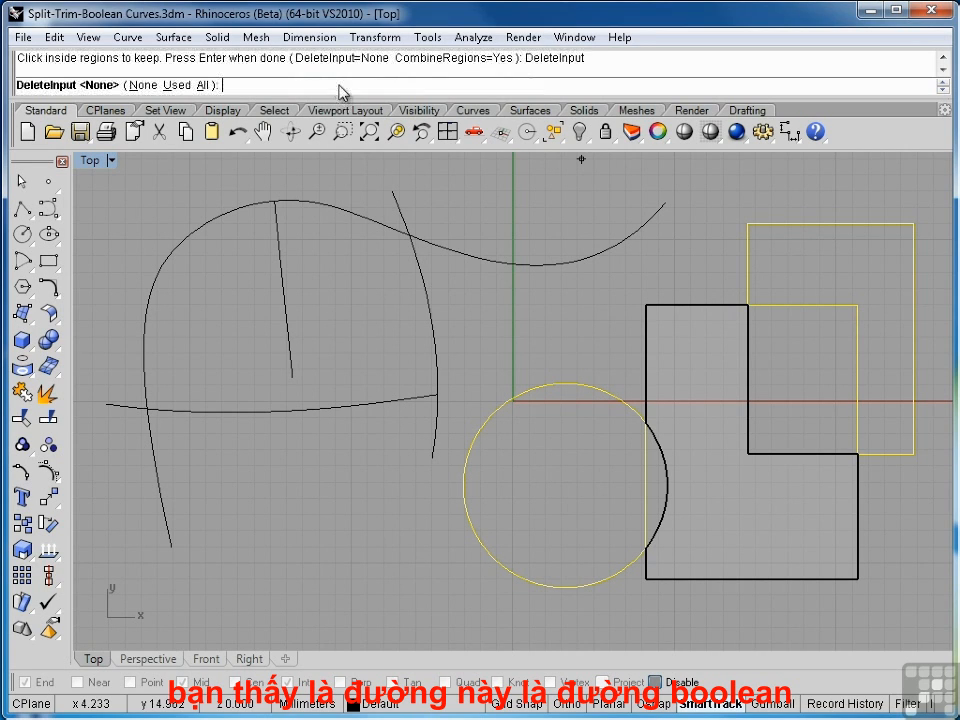
pyautogui.click(205, 86)
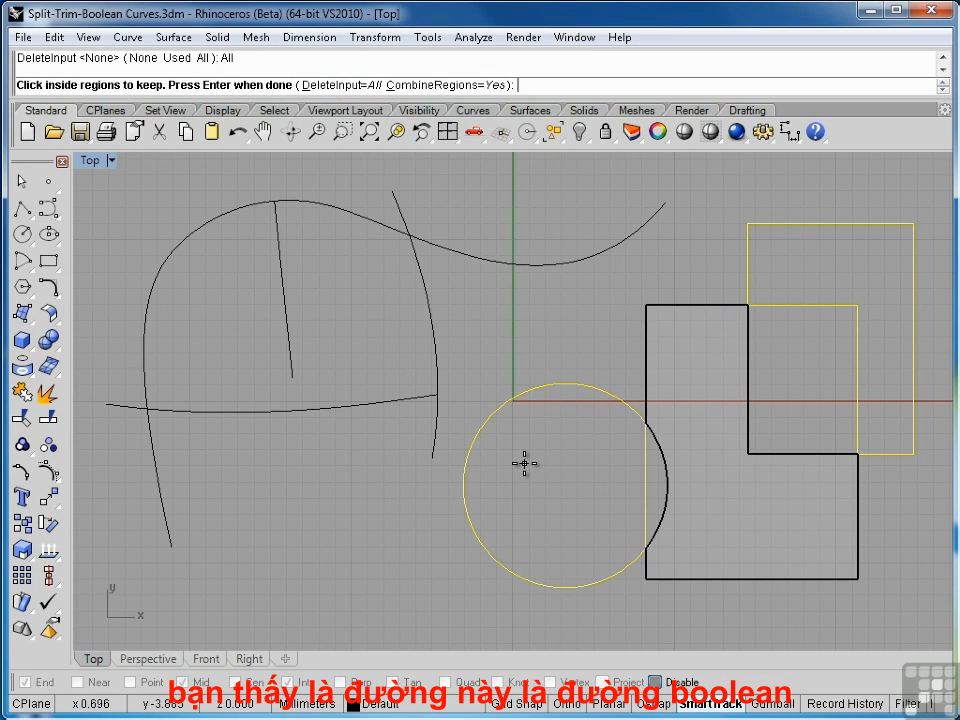
pyautogui.press('Return')
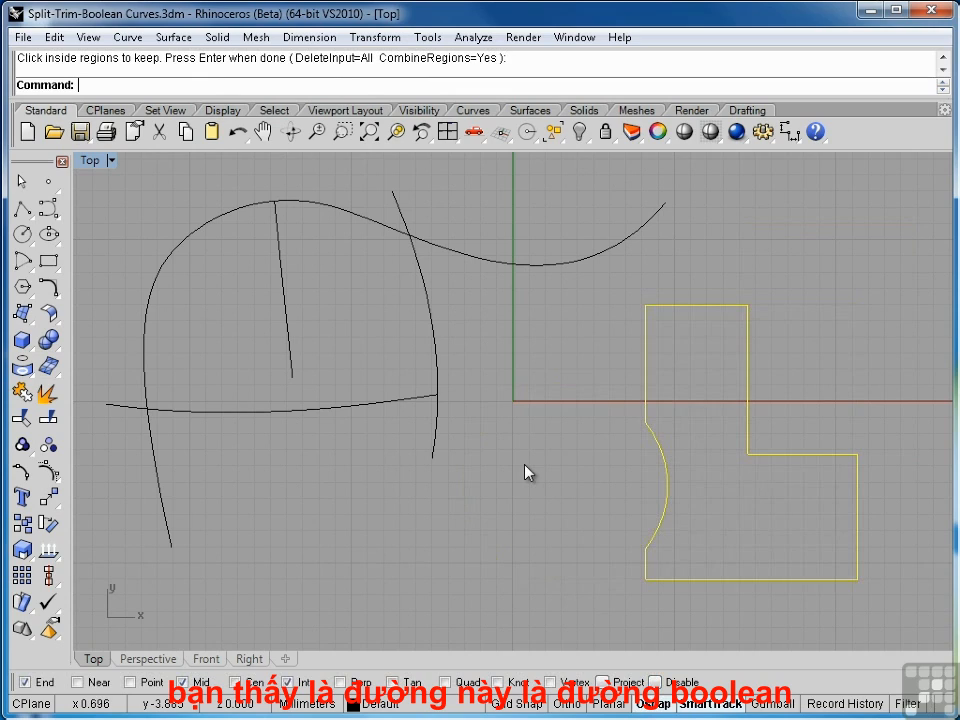
pyautogui.click(525, 471)
pyautogui.click(663, 457)
pyautogui.hotkey('ctrl', 'z')
# - Repeat Curve Boolean on the same three shapes with DeleteInput=None, keeping the lower rectangle's non-overlapping region
pyautogui.press('Return')
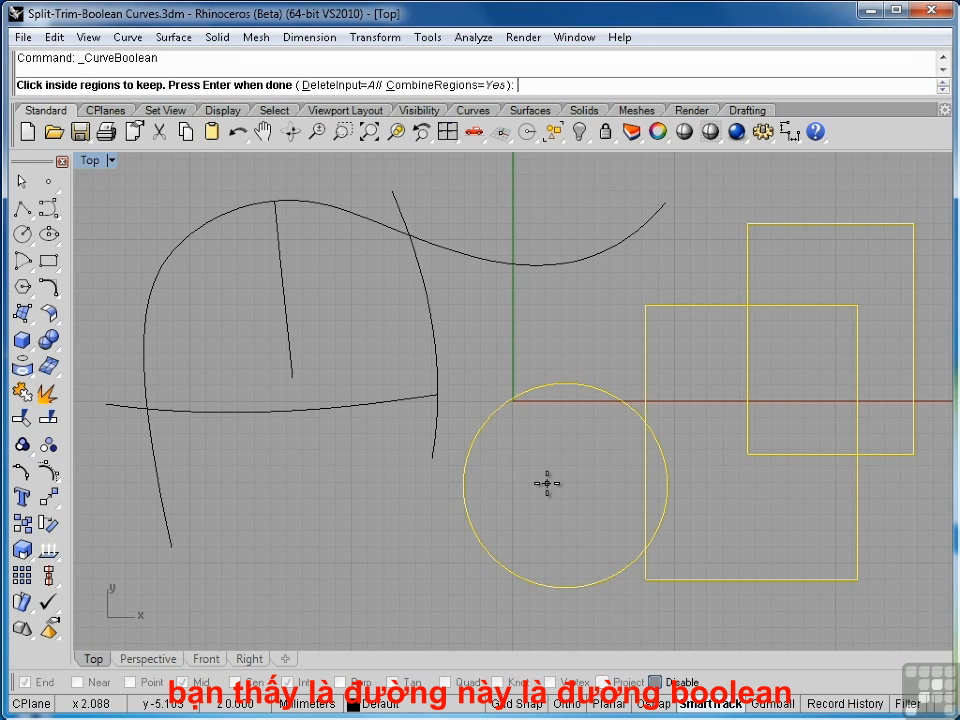
pyautogui.click(345, 86)
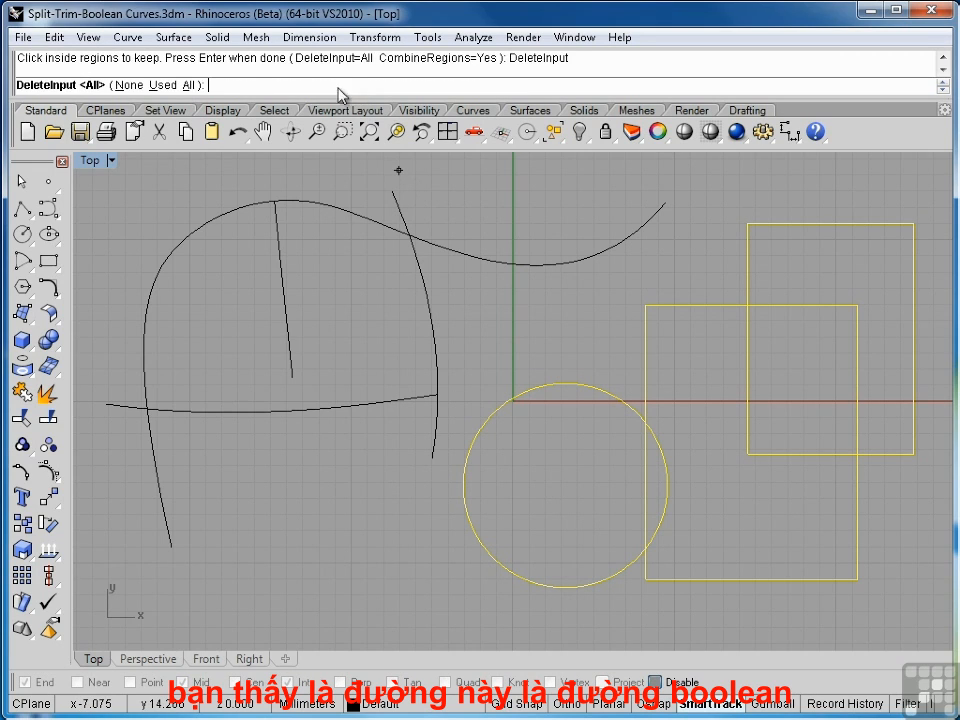
pyautogui.click(127, 86)
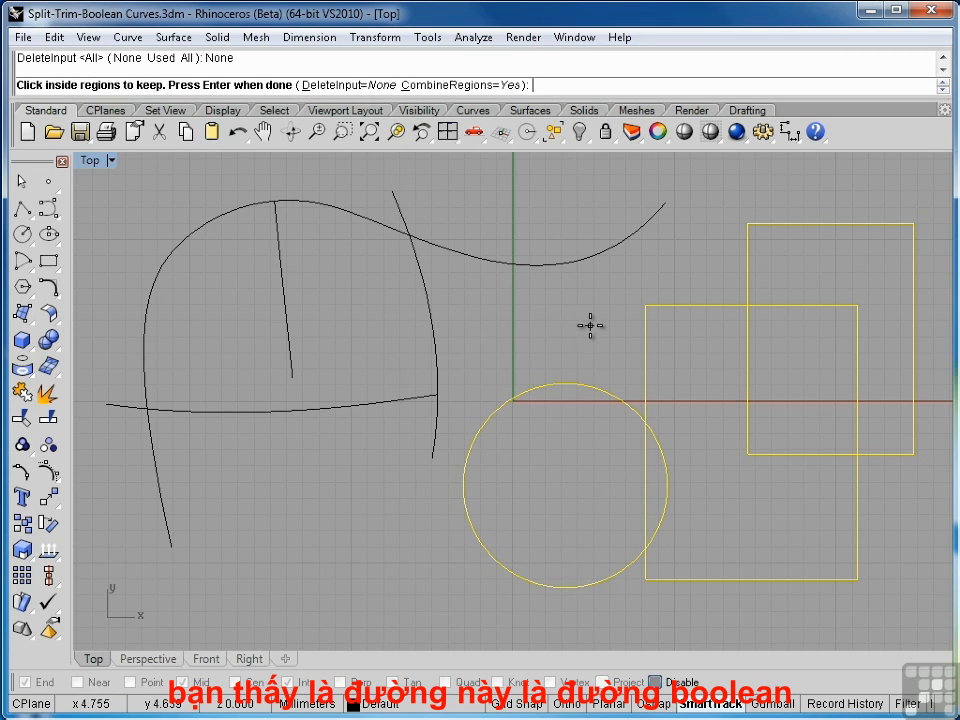
pyautogui.click(692, 406)
pyautogui.press('Return')
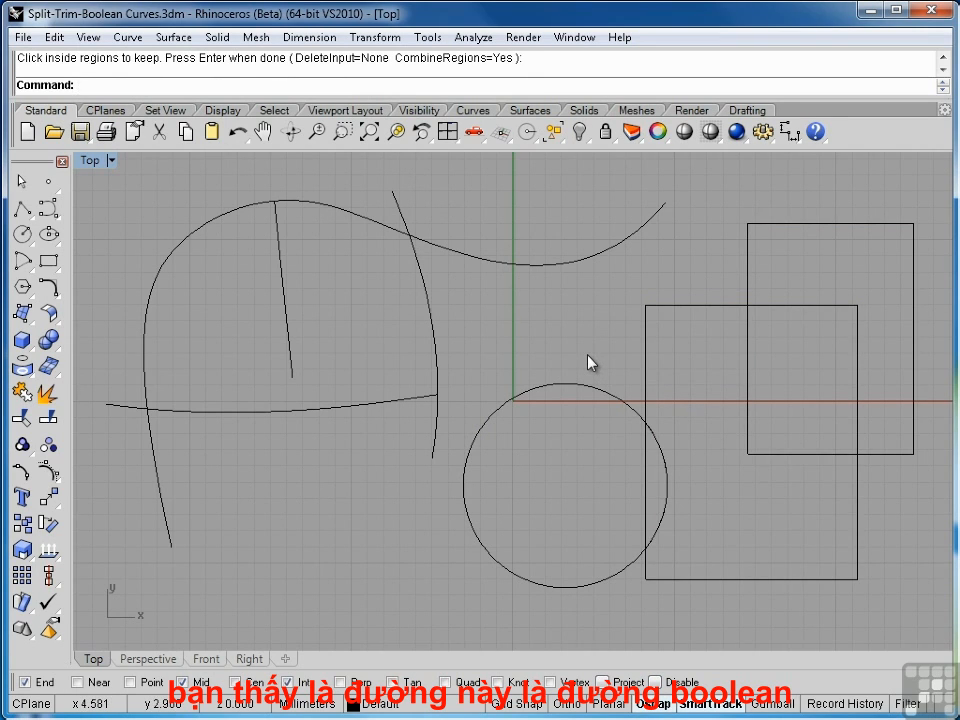
# - Select the circle, the upper rectangle and the new Boolean outline in turn to check the input curves, and undo the Curve Boolean
pyautogui.click(632, 418)
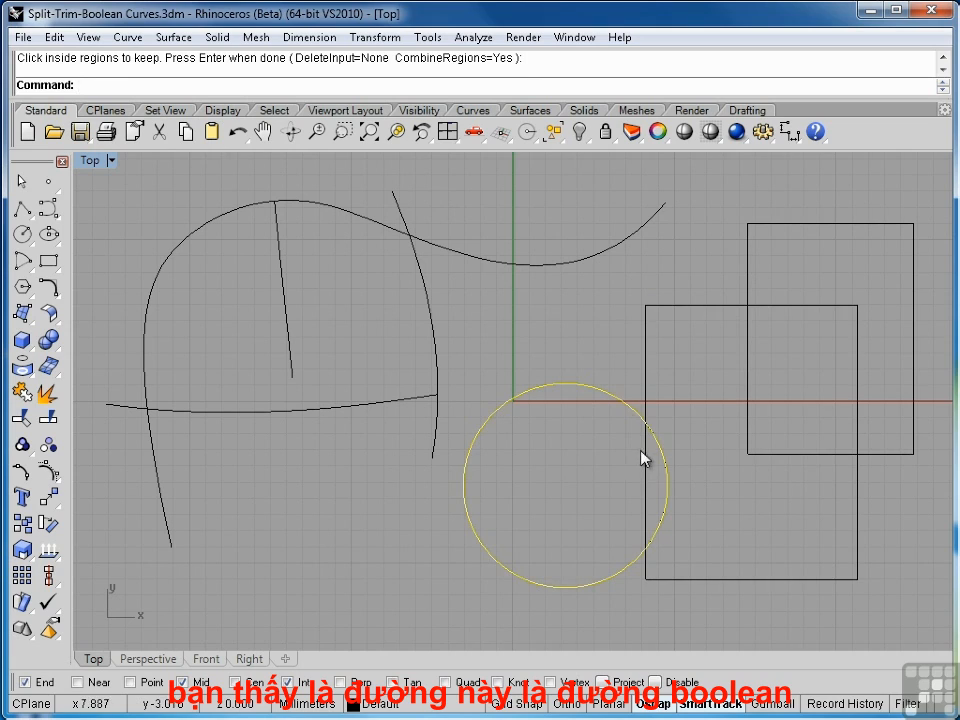
pyautogui.click(645, 459)
pyautogui.click(874, 455)
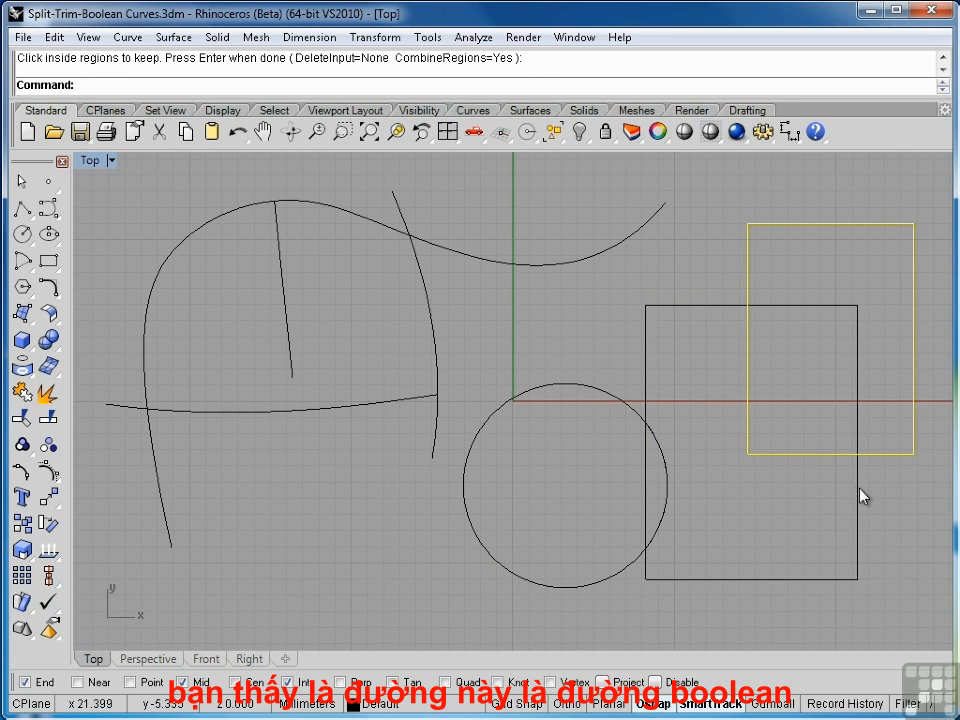
pyautogui.click(862, 496)
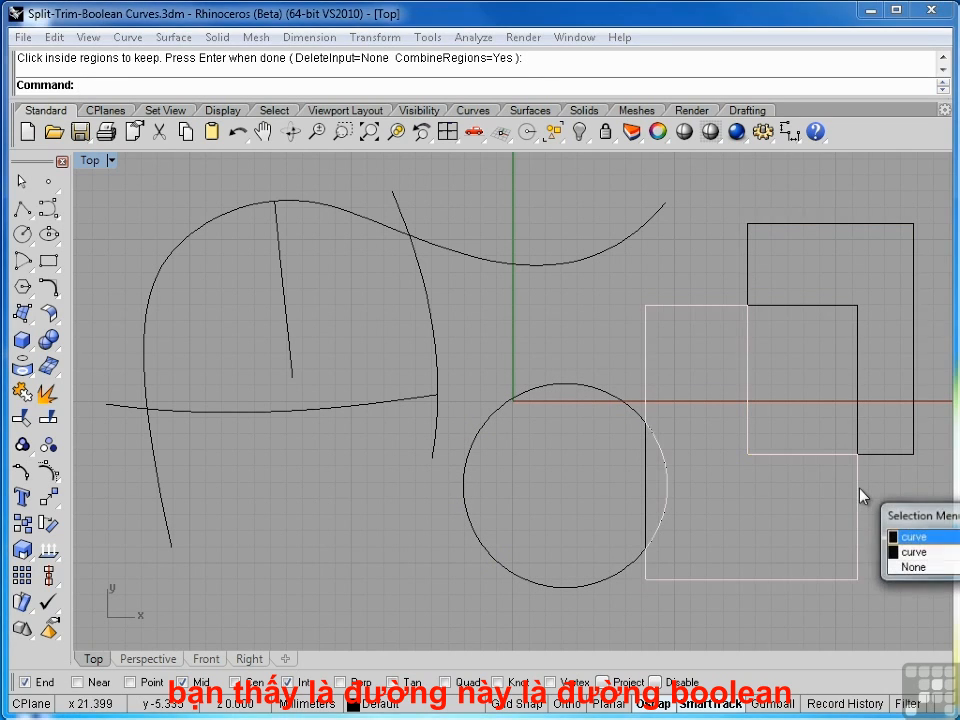
pyautogui.click(912, 538)
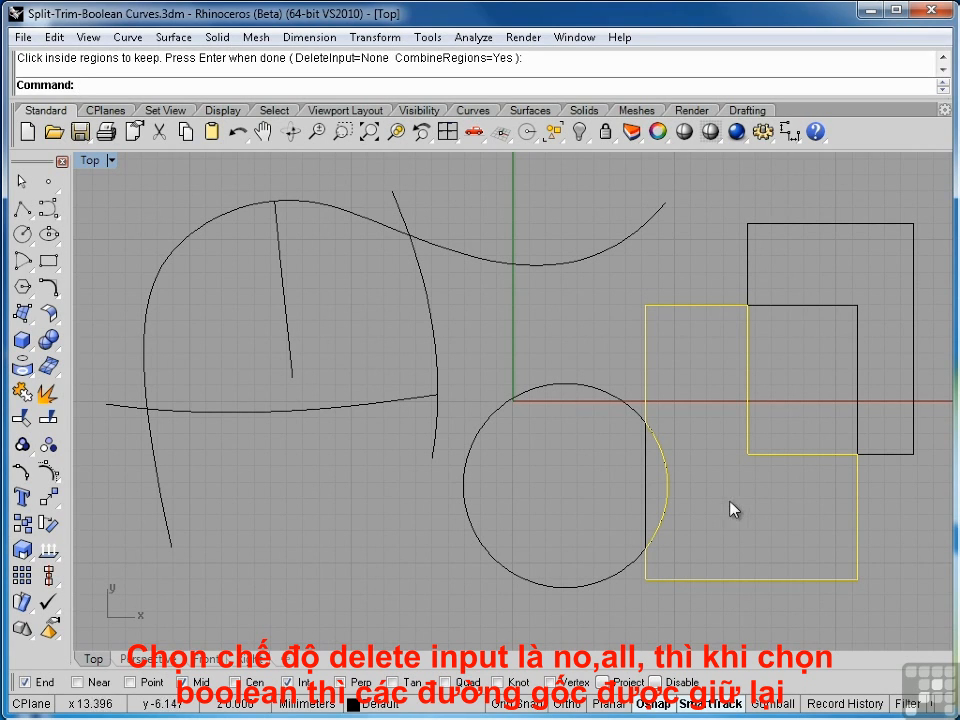
pyautogui.hotkey('ctrl', 'z')
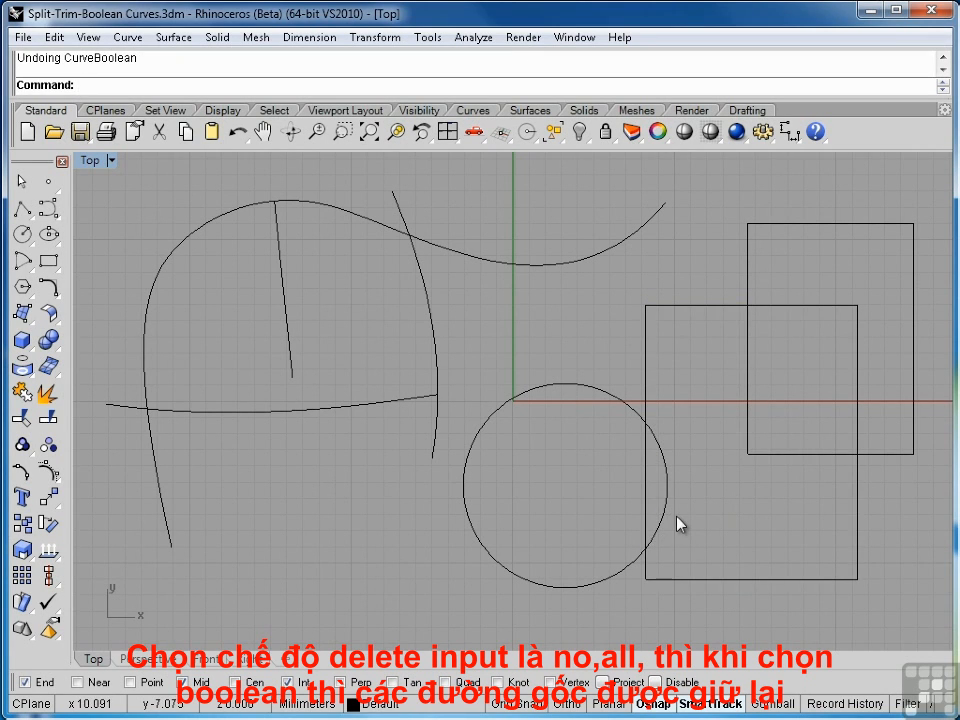
# - Curve-Boolean the circle and both rectangles with DeleteInput=All, keeping the upper L-shaped region, the middle region and the circle's remainder
pyautogui.click(656, 520)
pyautogui.keyDown('shift'); pyautogui.click(647, 515); pyautogui.keyUp('shift')
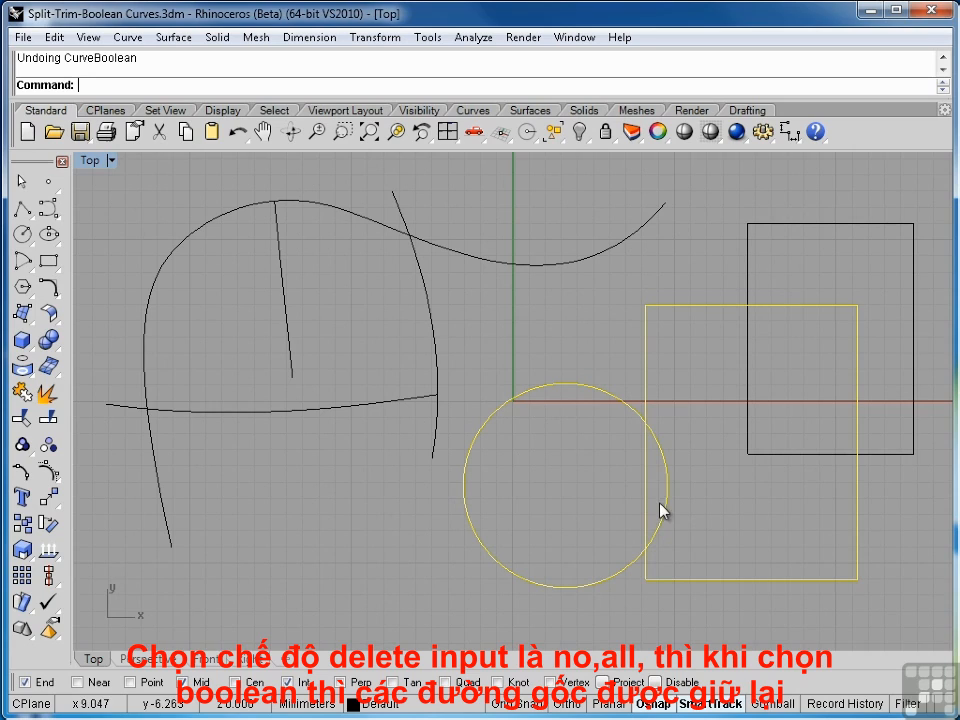
pyautogui.keyDown('shift'); pyautogui.click(767, 454); pyautogui.keyUp('shift')
pyautogui.press('Return')
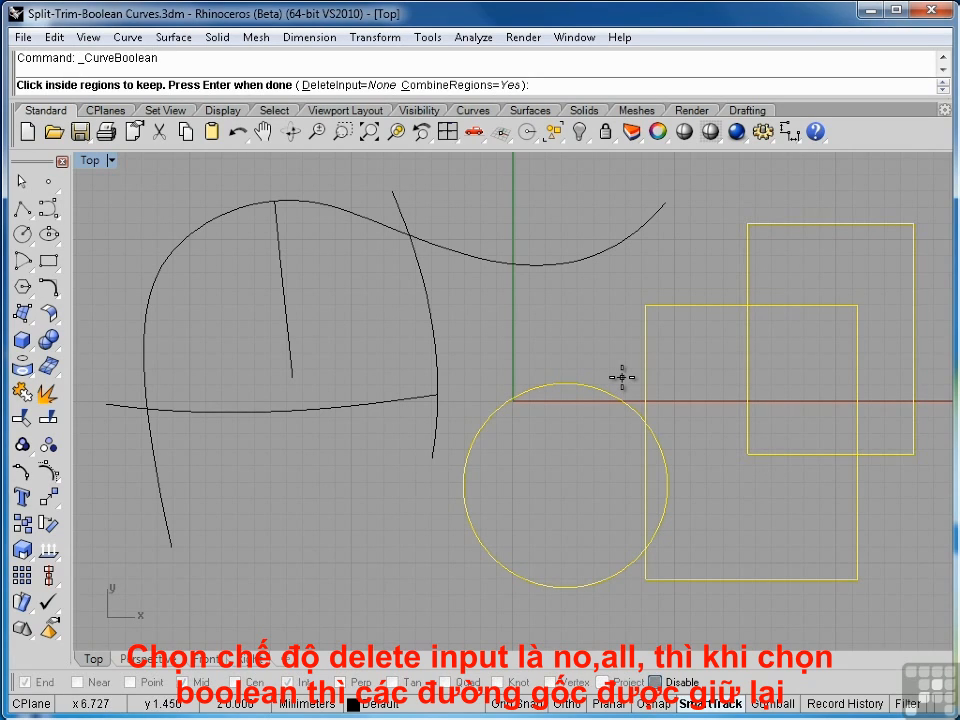
pyautogui.click(330, 85)
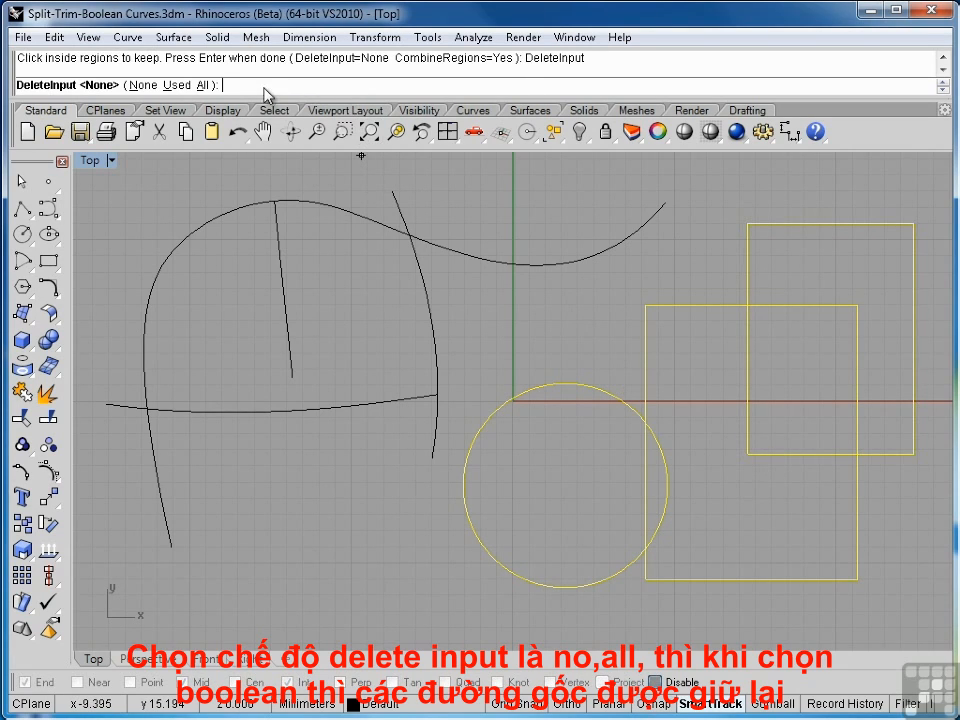
pyautogui.click(204, 86)
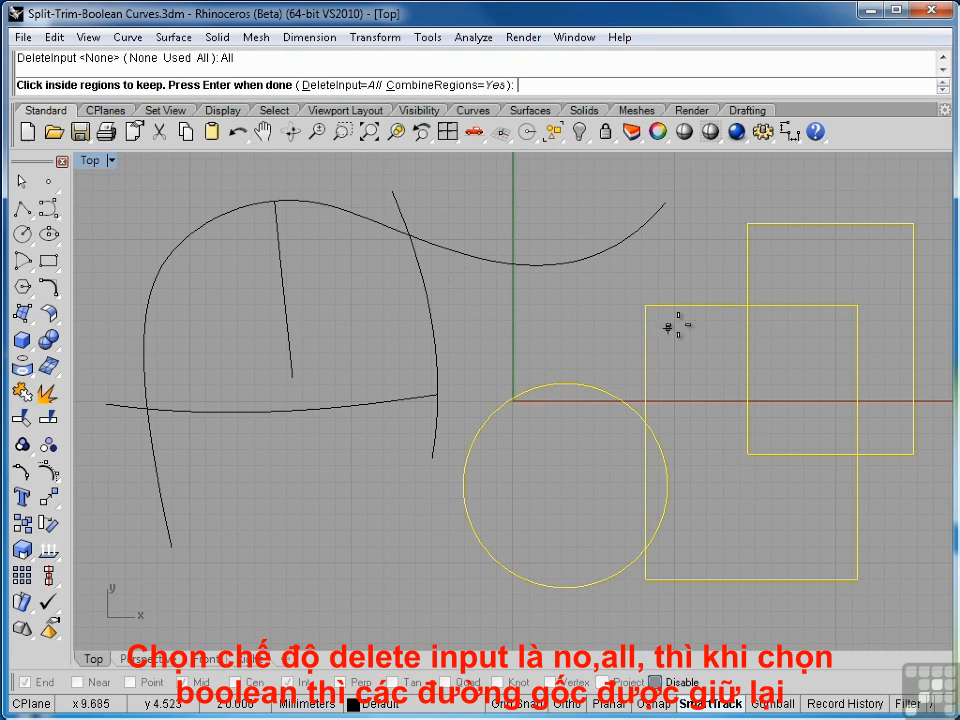
pyautogui.click(812, 264)
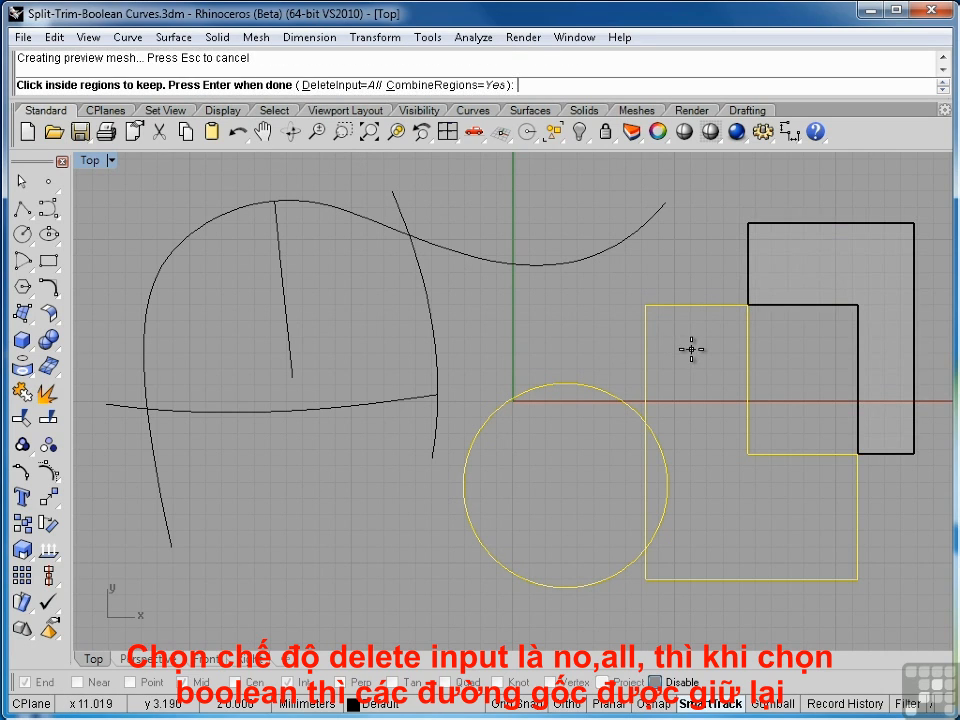
pyautogui.click(690, 345)
pyautogui.click(525, 476)
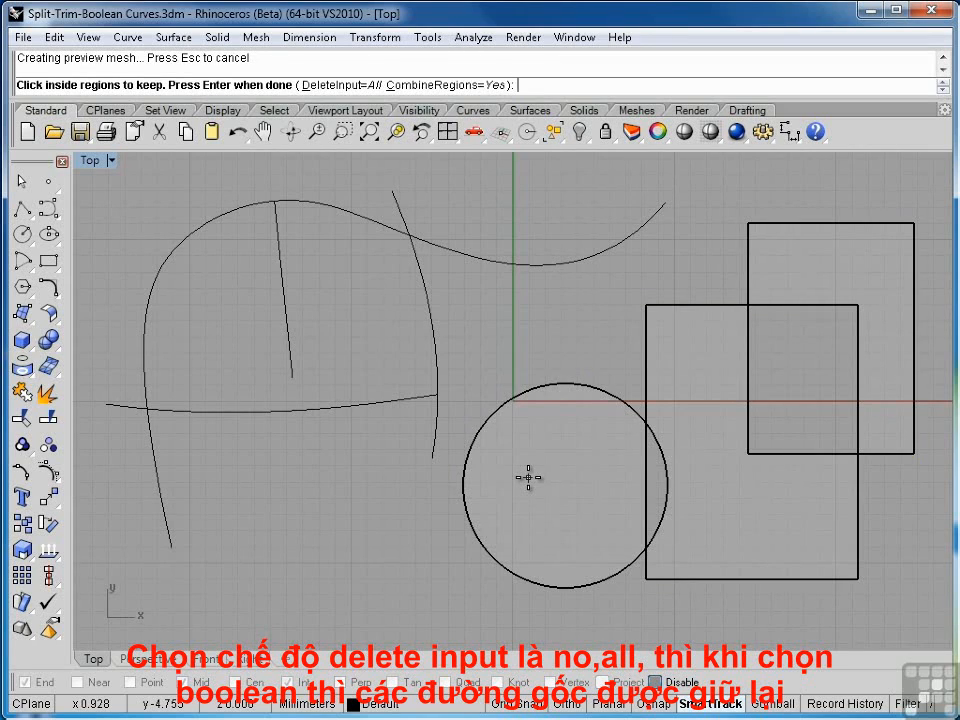
pyautogui.press('Return')
pyautogui.press('Escape')
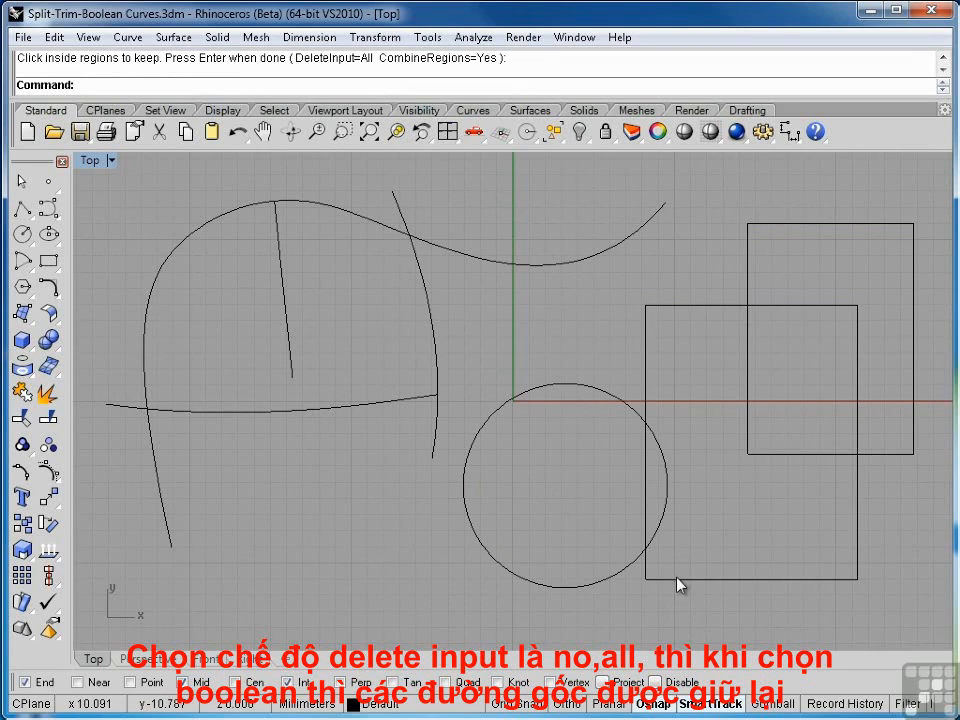
# - Move the cut circle piece down-left and the L-shaped piece up-right, away from the middle outline
pyautogui.click(677, 583)
pyautogui.click(623, 580)
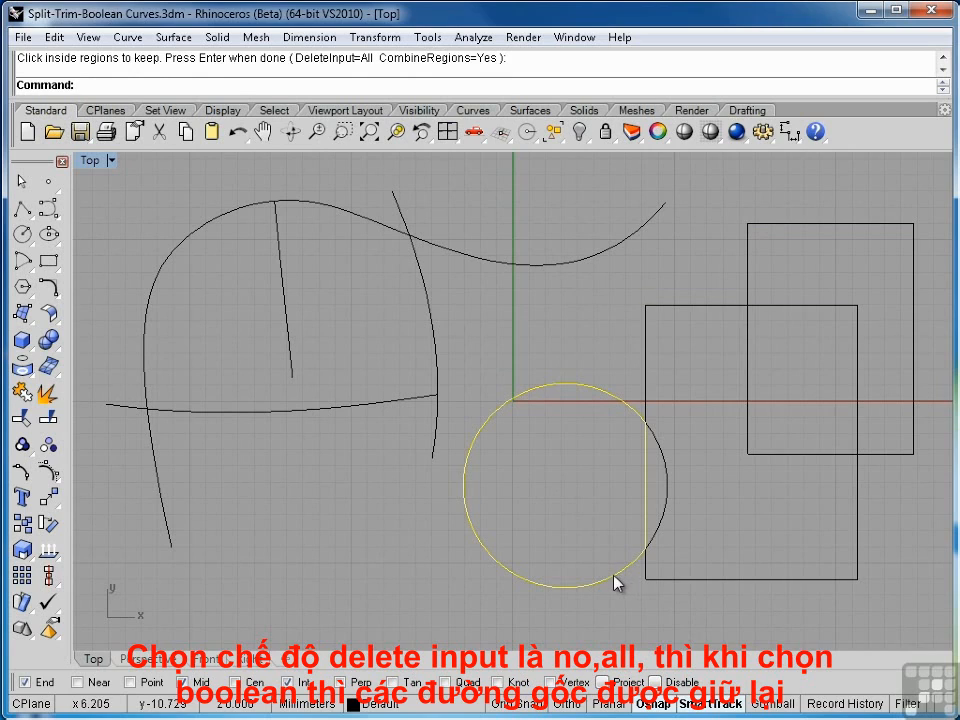
pyautogui.moveTo(615, 579); pyautogui.dragTo(570, 590)
pyautogui.click(889, 455)
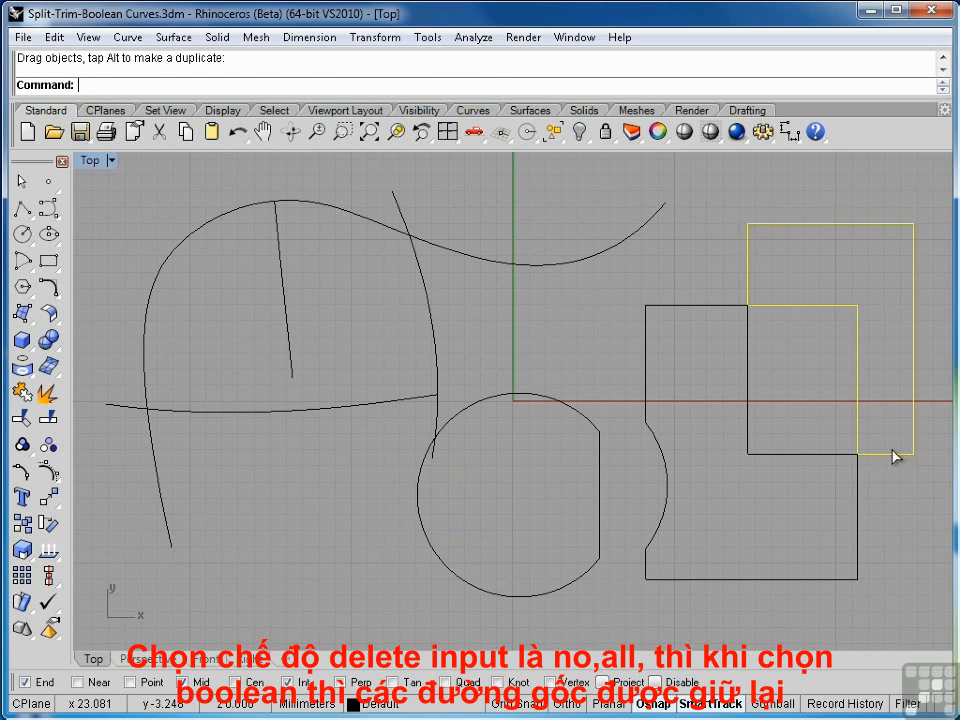
pyautogui.moveTo(896, 454); pyautogui.dragTo(912, 415)
pyautogui.click(903, 521)
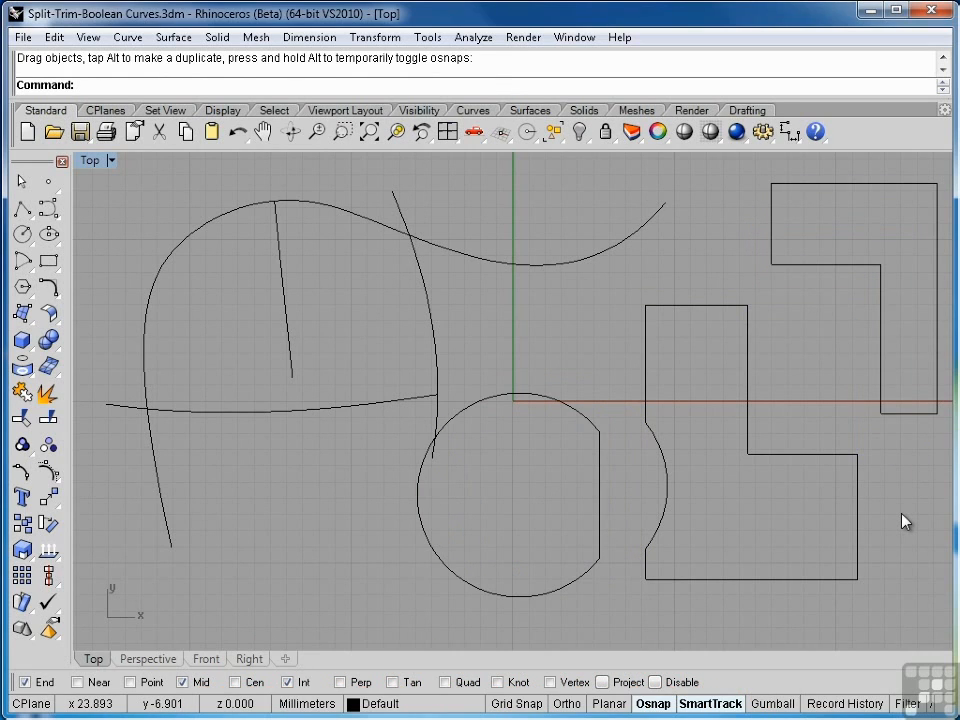
# - Undo both piece moves and the Curve Boolean to restore the original circle and rectangles
pyautogui.hotkey('ctrl', 'z')
pyautogui.hotkey('ctrl', 'z')
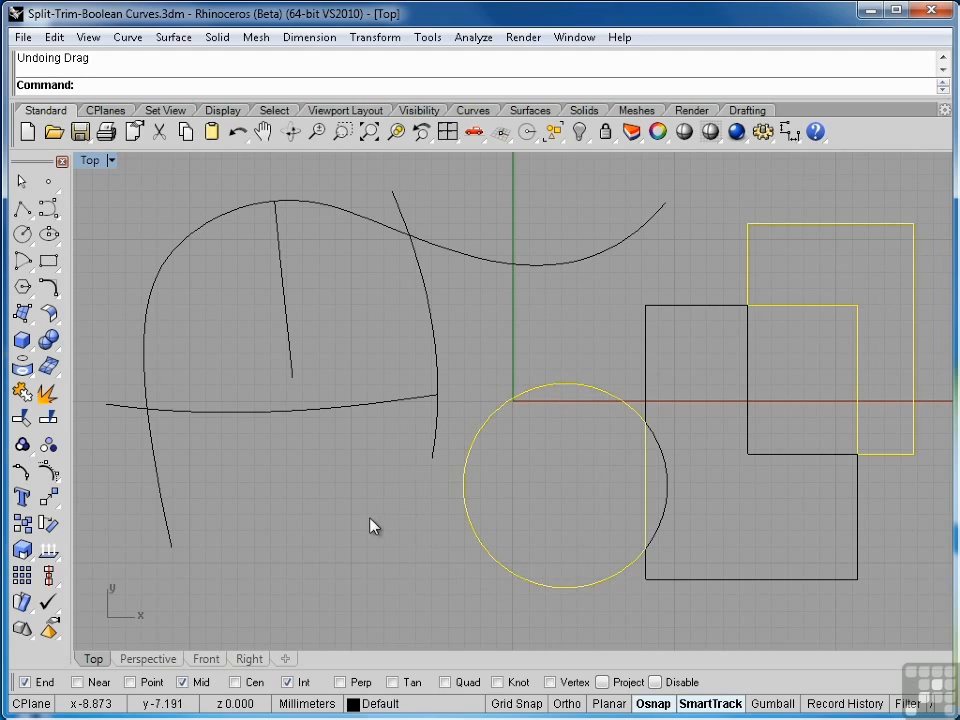
pyautogui.press('Escape')
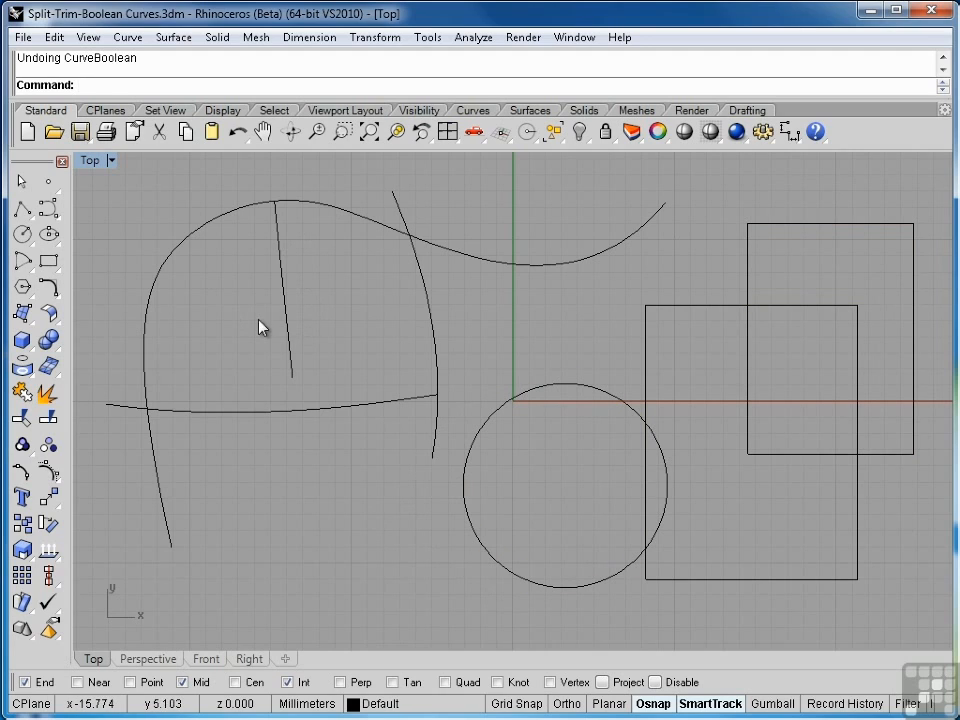
# - Draw a three-point, degree 3 control point curve from above the arch's left shoulder down past the shallow curve
pyautogui.click(47, 207)
pyautogui.click(173, 181)
pyautogui.click(246, 296)
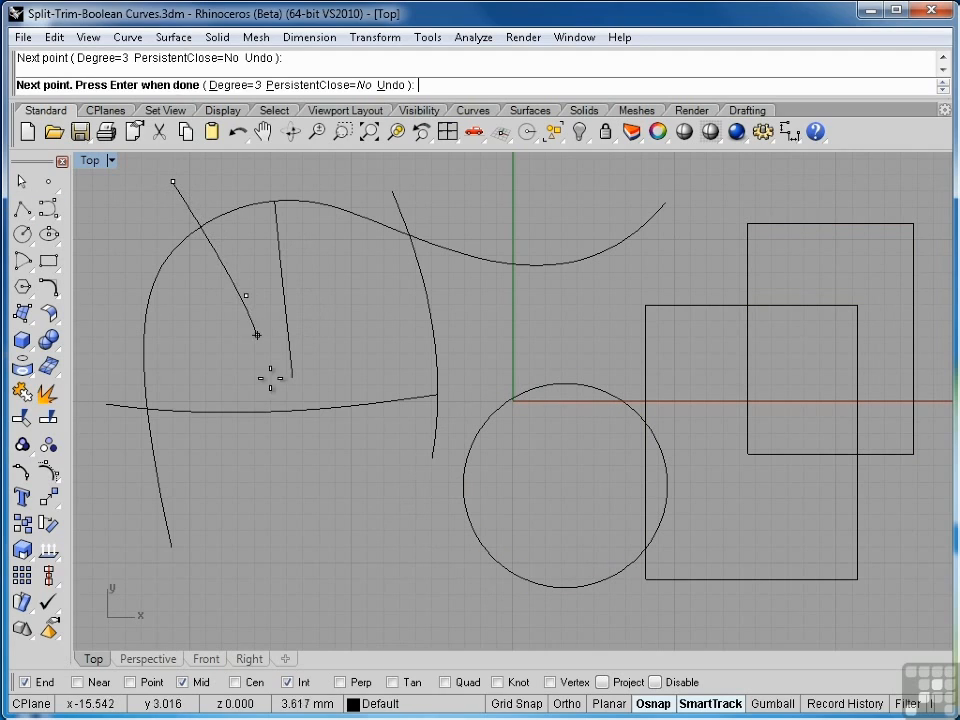
pyautogui.click(212, 499)
pyautogui.press('Return')
pyautogui.press('Return')
# - Draw a four-point, degree 3 control point curve across the arch's interior, from outside its left side to beyond the steep right curve
pyautogui.click(96, 249)
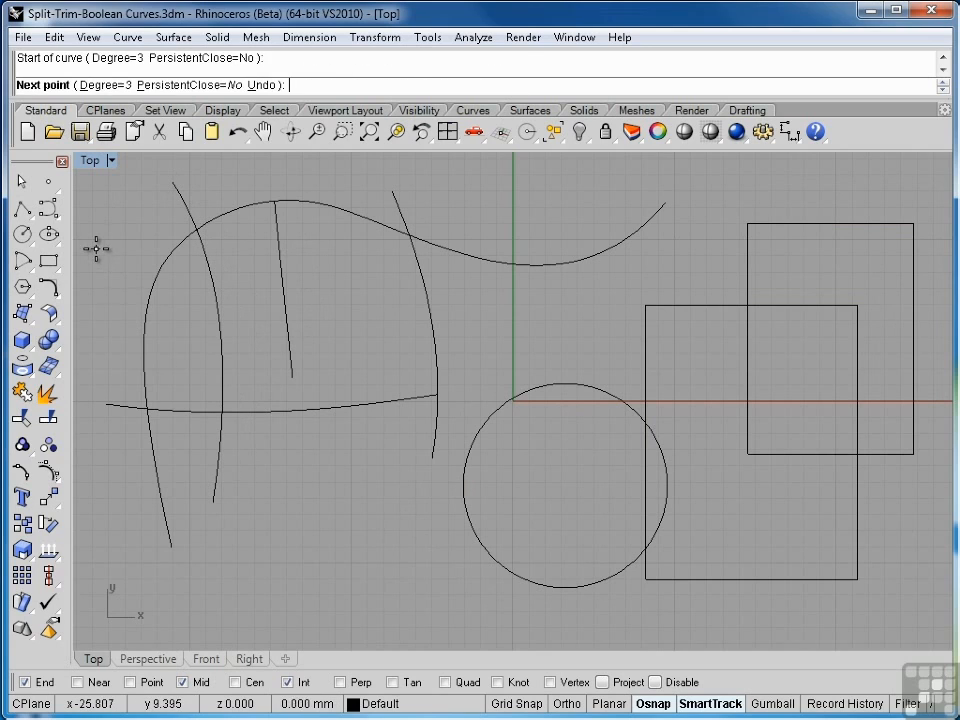
pyautogui.click(193, 325)
pyautogui.click(356, 337)
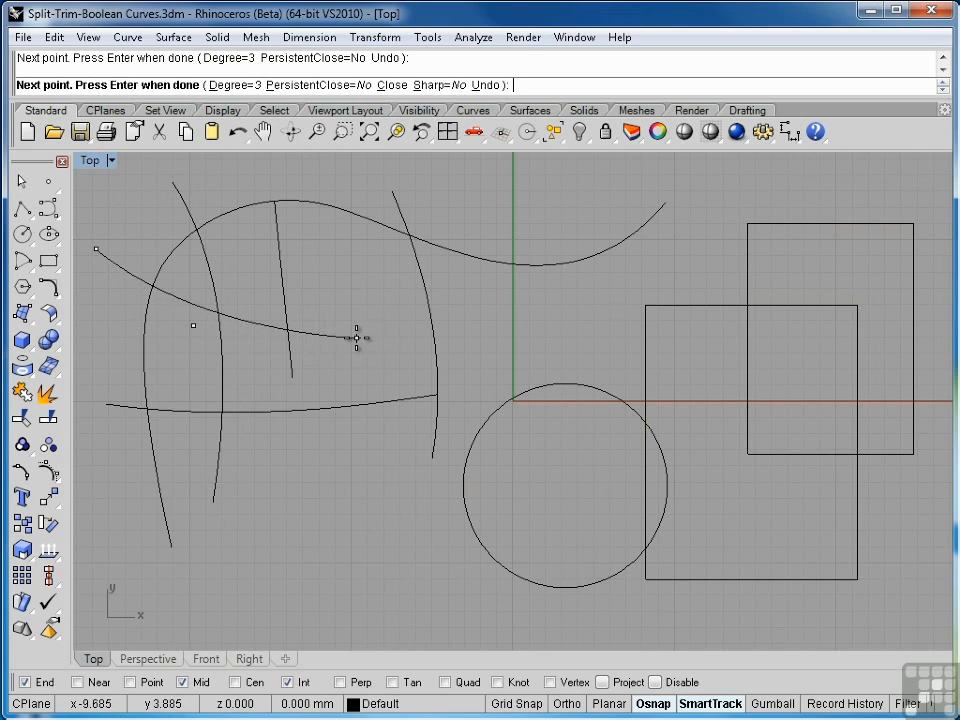
pyautogui.click(472, 324)
pyautogui.press('Return')
# - Show the control points of the short straight line and move its lower end down-right past the shallow curve
pyautogui.click(293, 354)
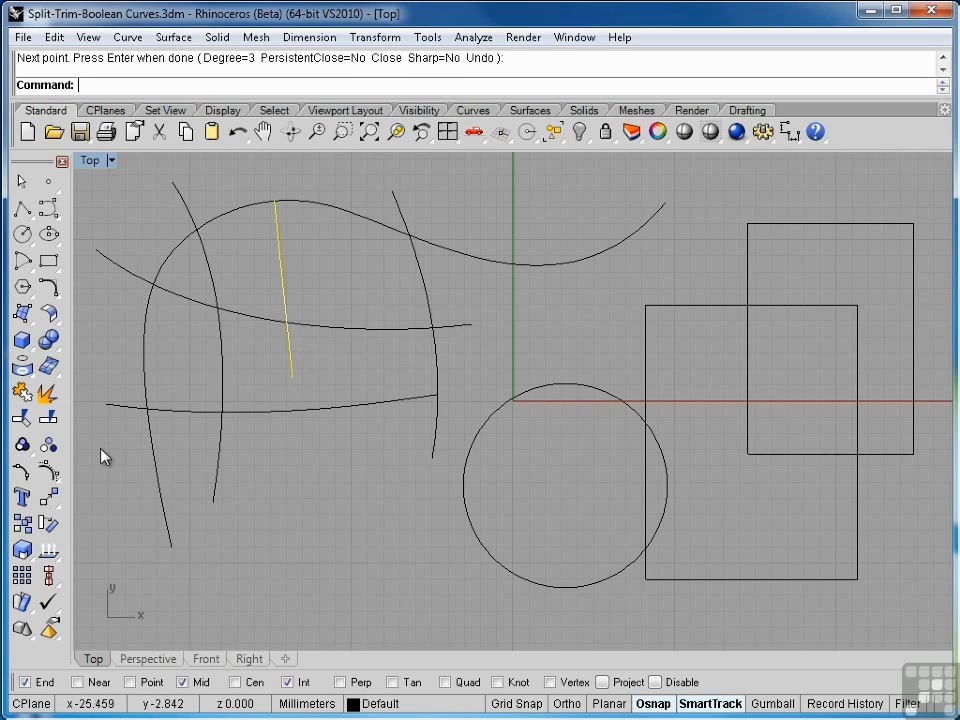
pyautogui.click(52, 473)
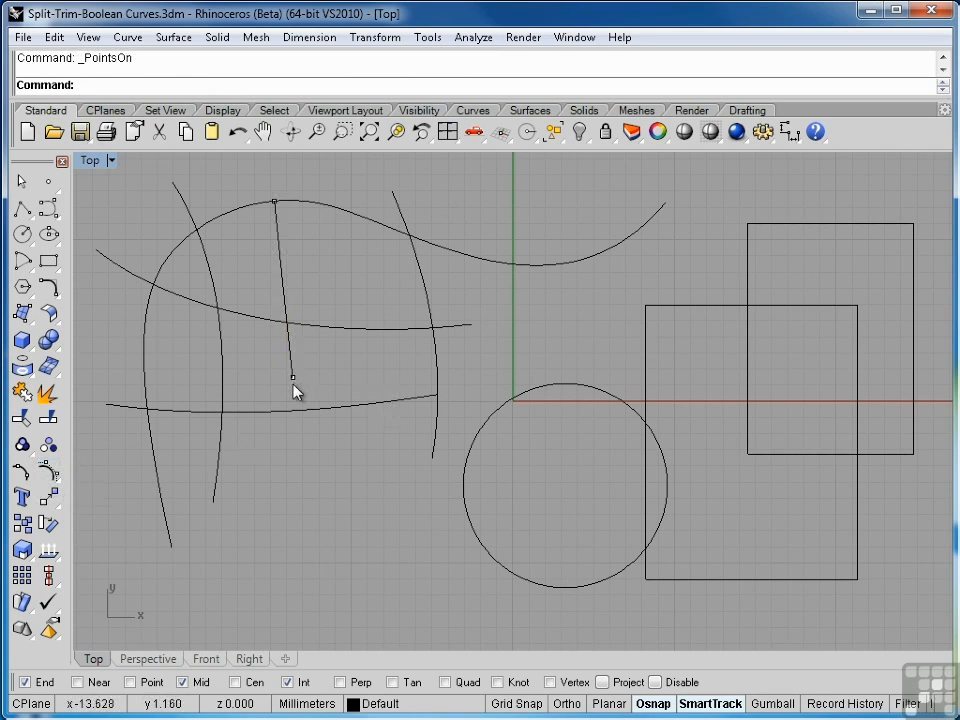
pyautogui.moveTo(293, 379); pyautogui.dragTo(329, 433)
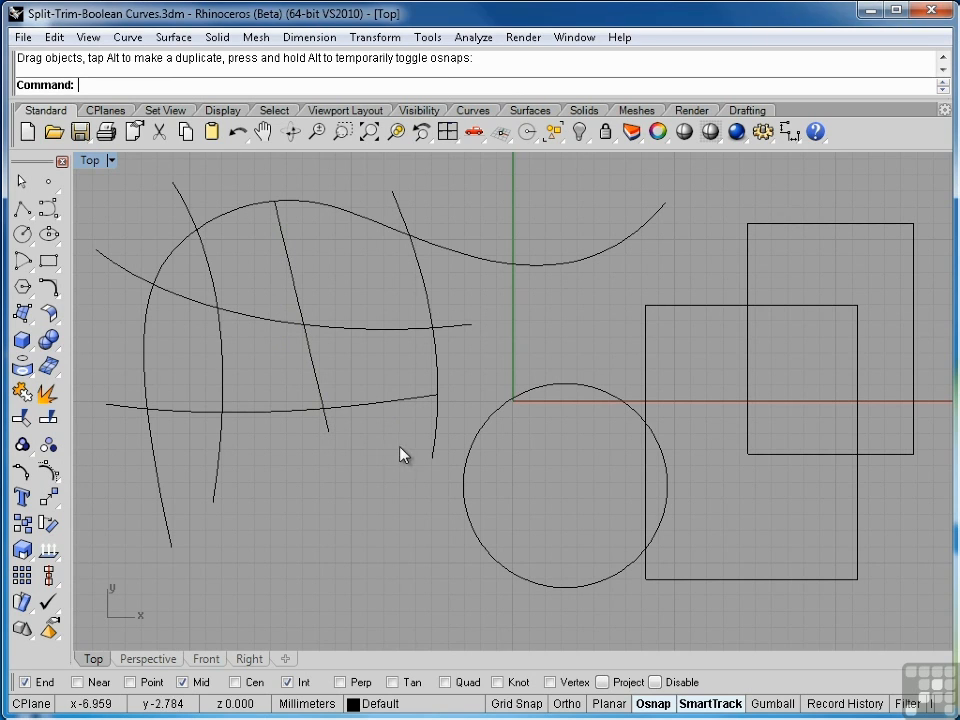
# - Run Curve Boolean on the six open crossing curves, keeping the lower-left, upper-middle and lower-right enclosed regions and deleting all input curves
pyautogui.moveTo(155, 178); pyautogui.dragTo(155, 176)
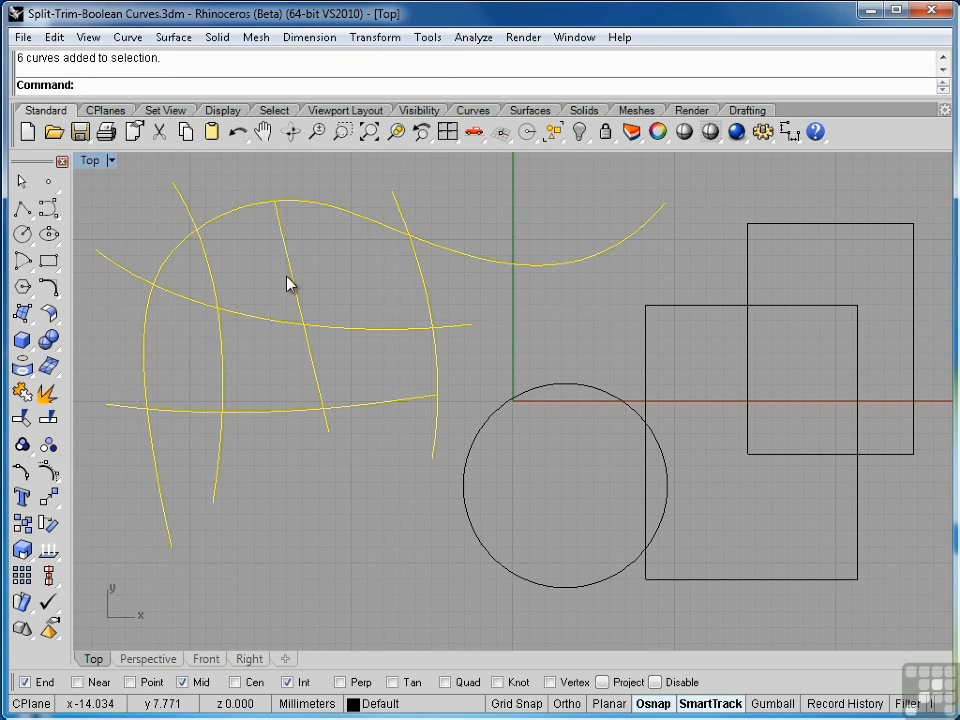
pyautogui.click(129, 38)
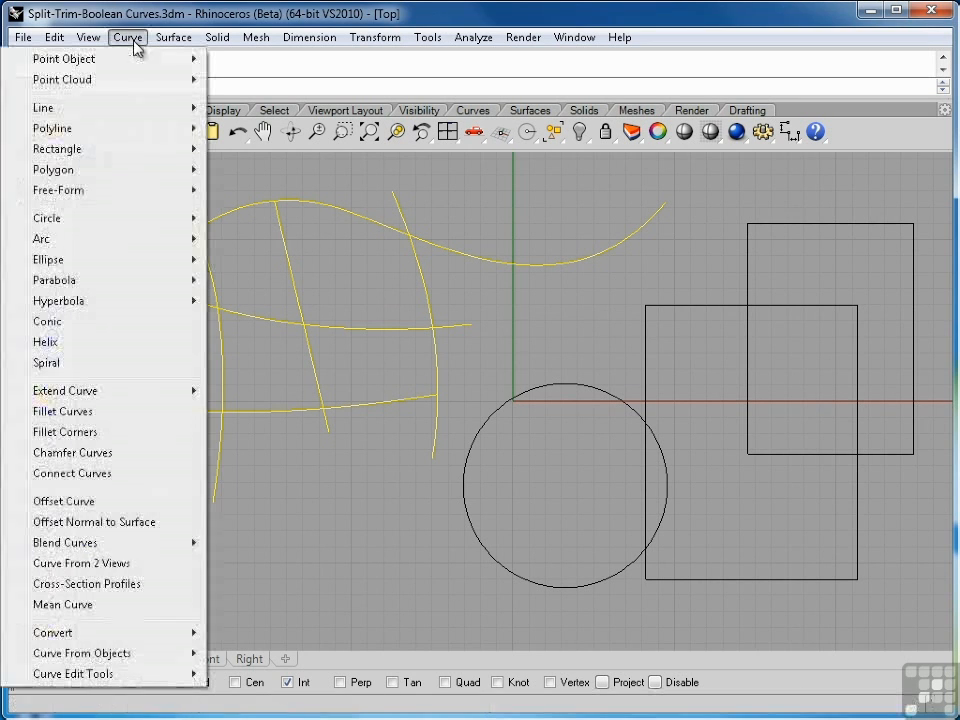
pyautogui.moveTo(122, 683)
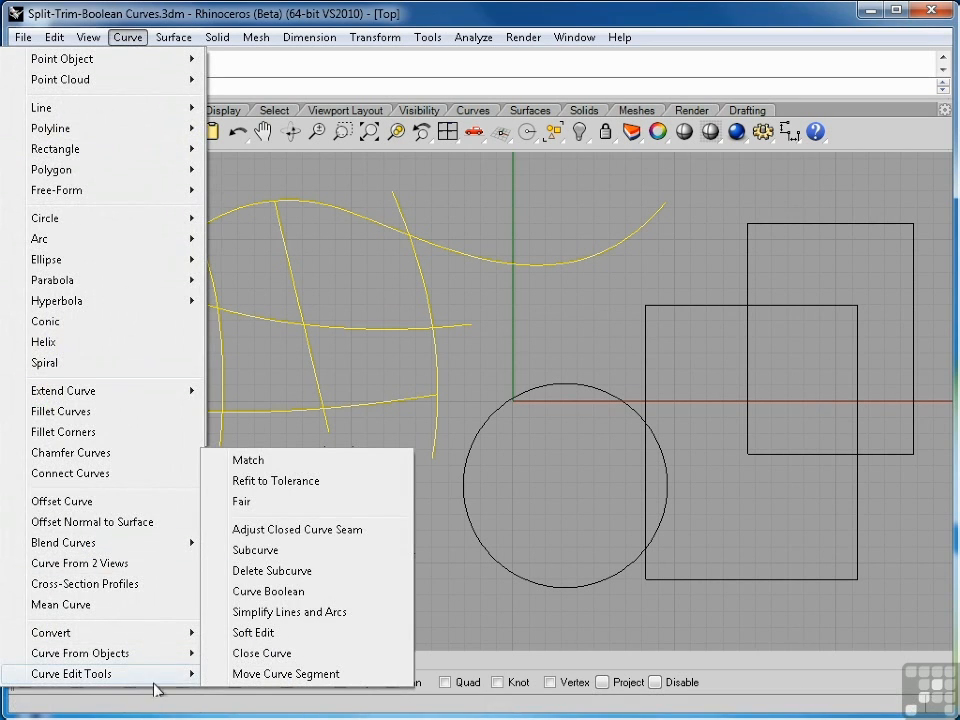
pyautogui.click(278, 592)
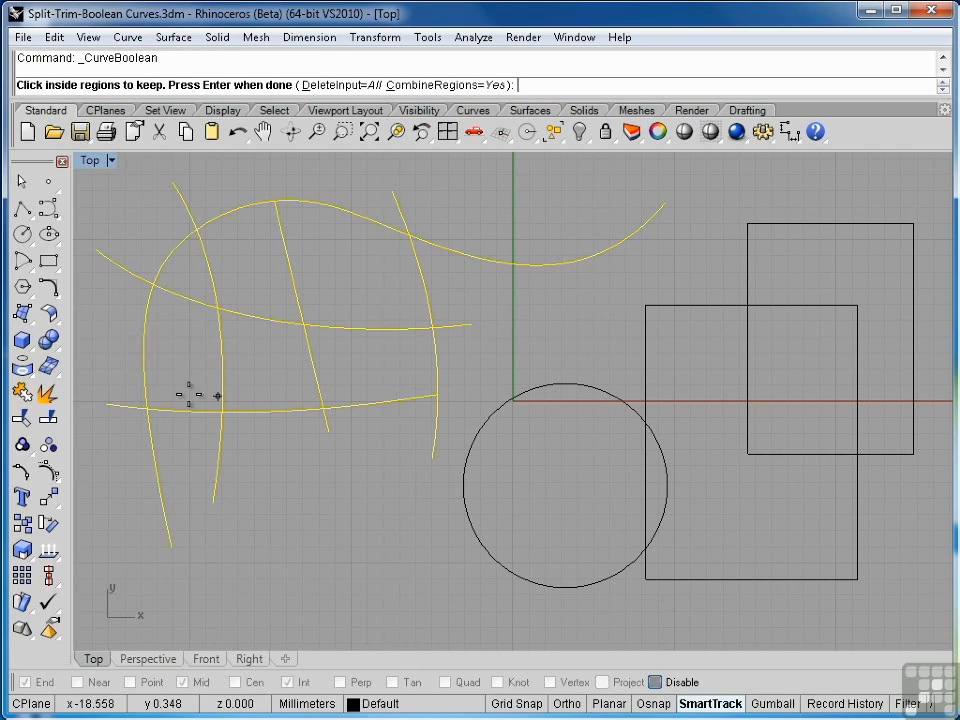
pyautogui.click(172, 370)
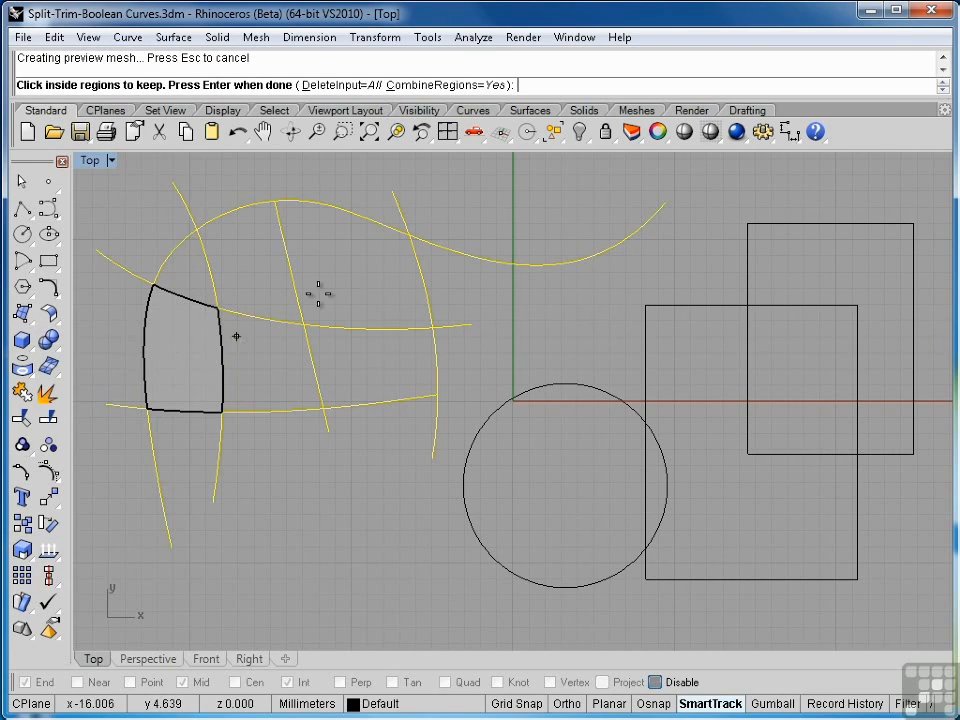
pyautogui.click(266, 270)
pyautogui.click(367, 371)
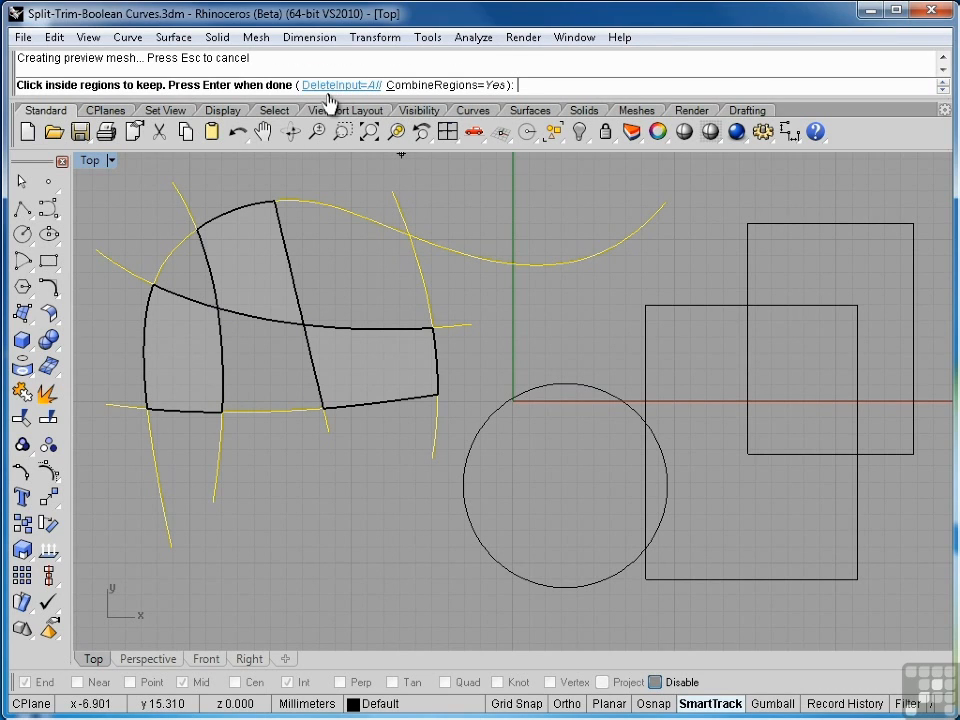
pyautogui.press('Return')
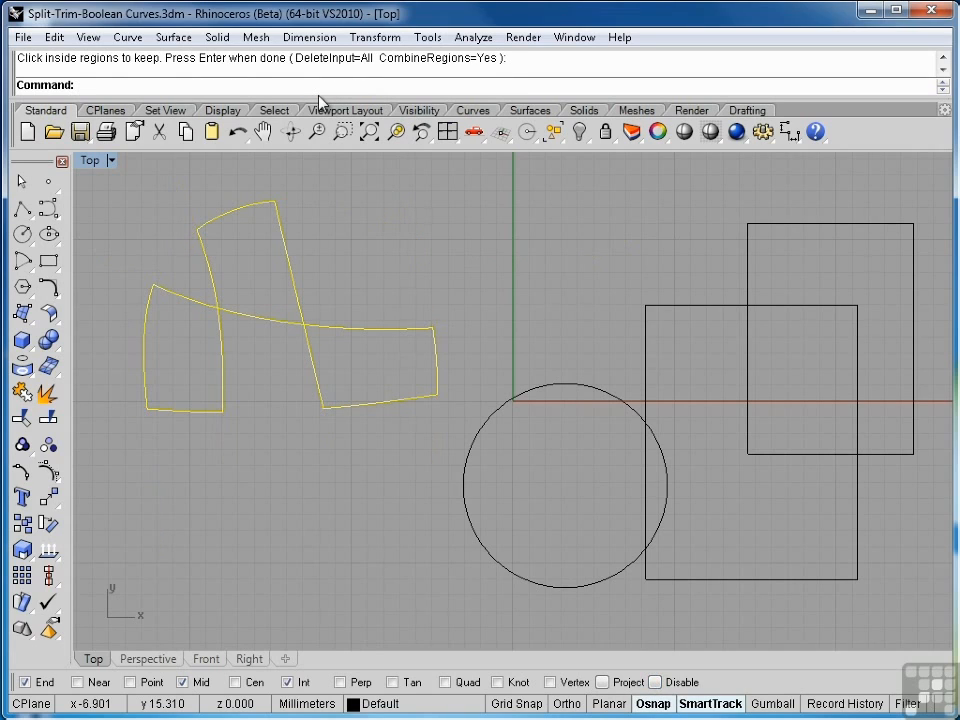
pyautogui.press('Escape')
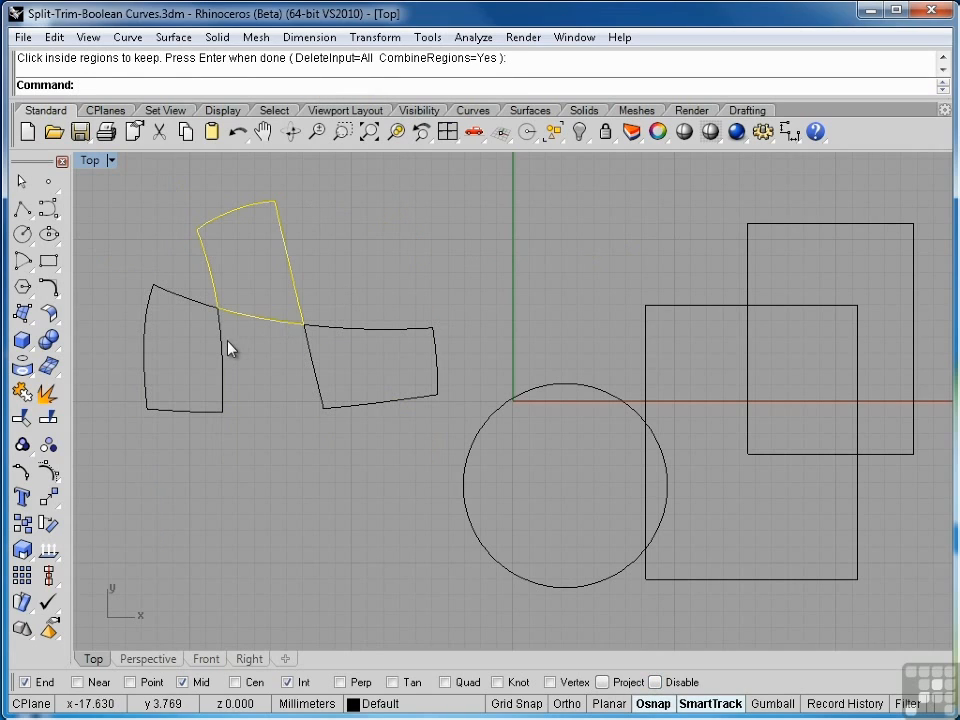